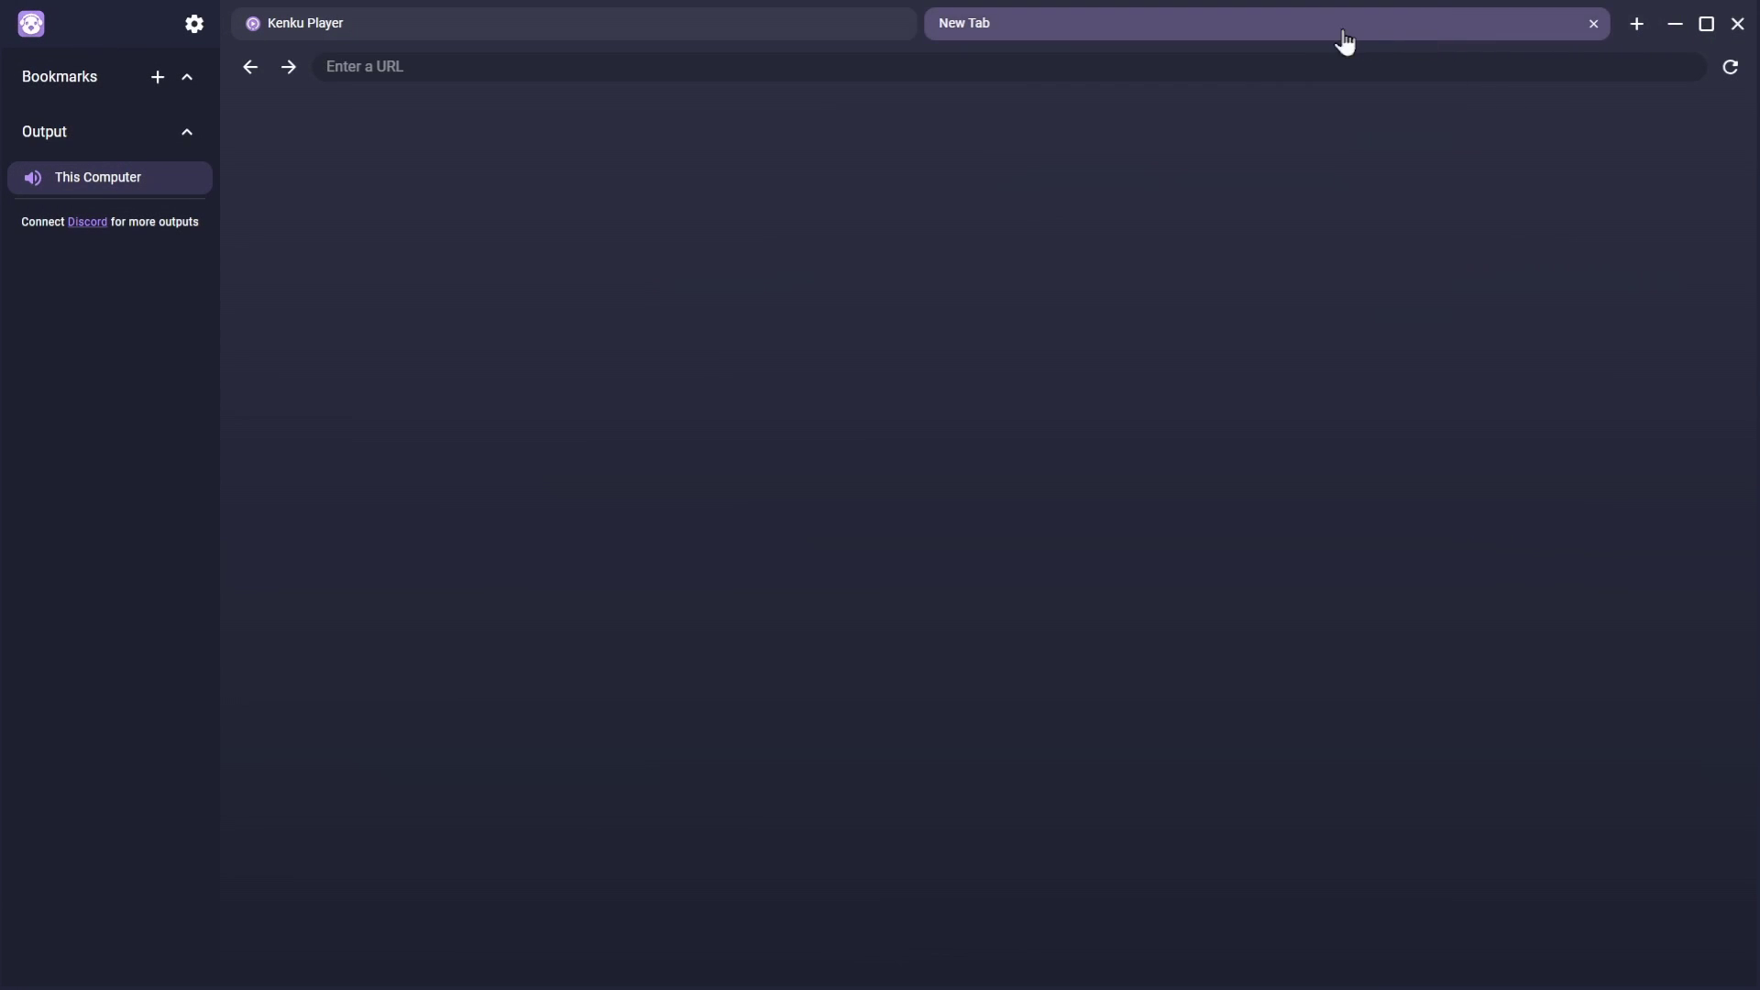
click(854, 33)
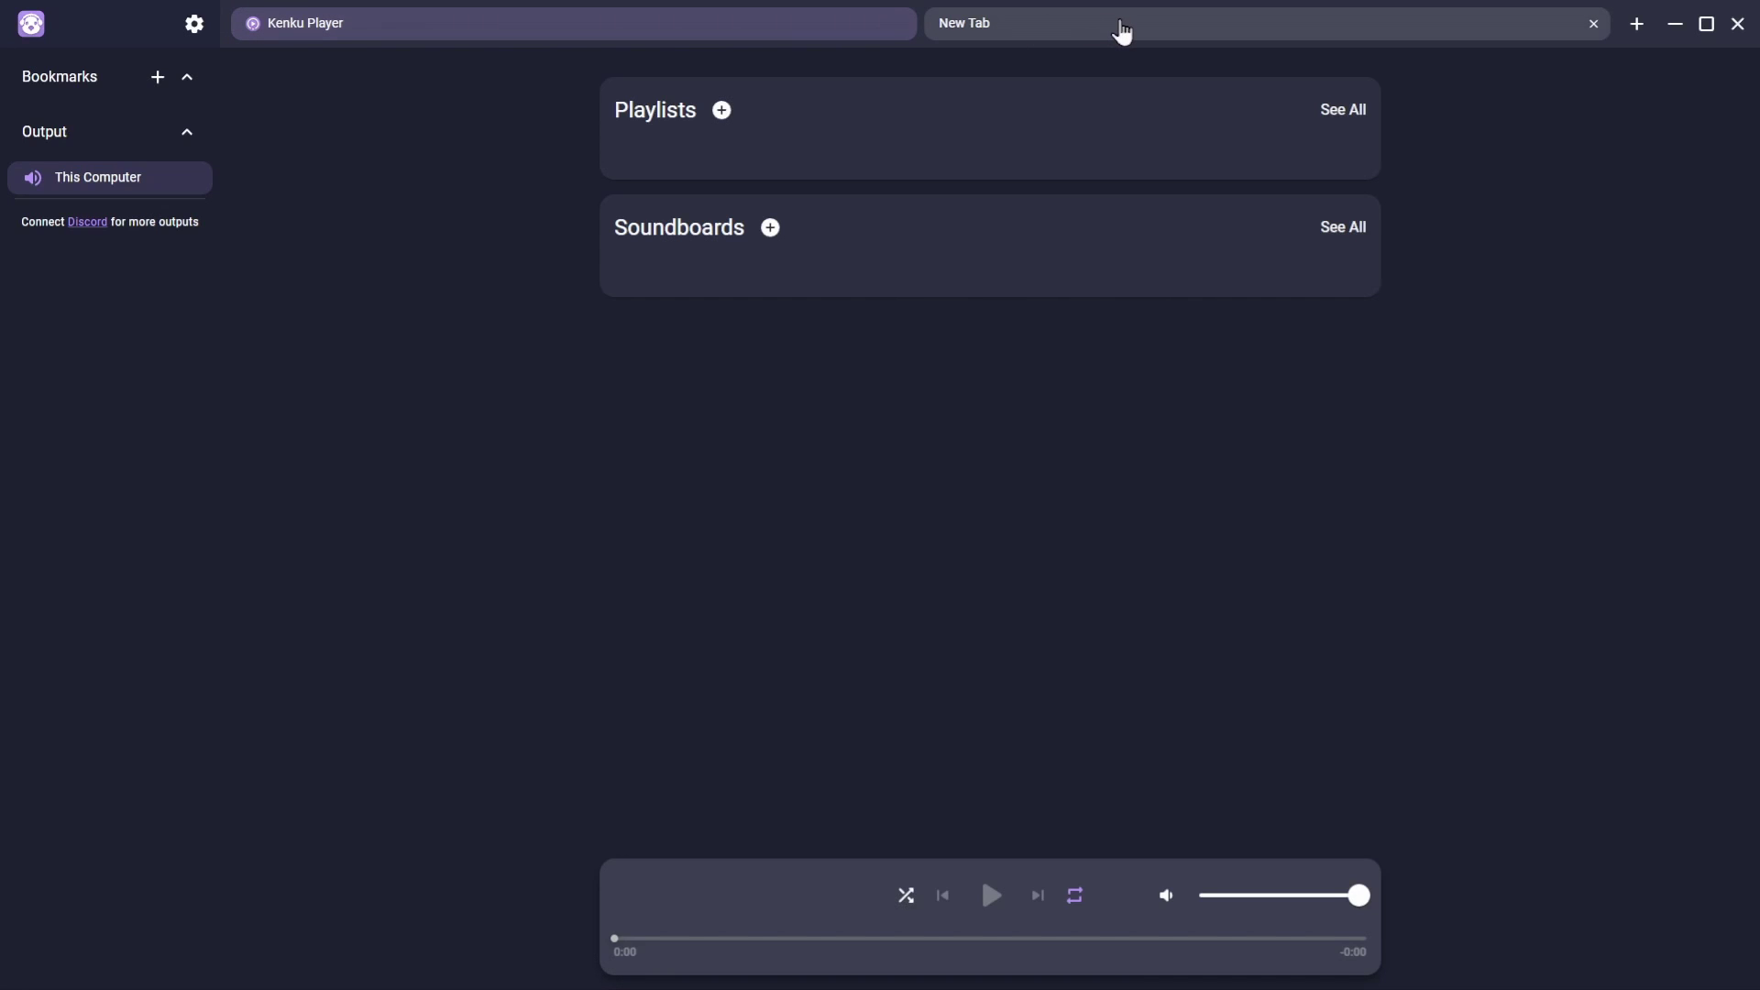
click(1120, 31)
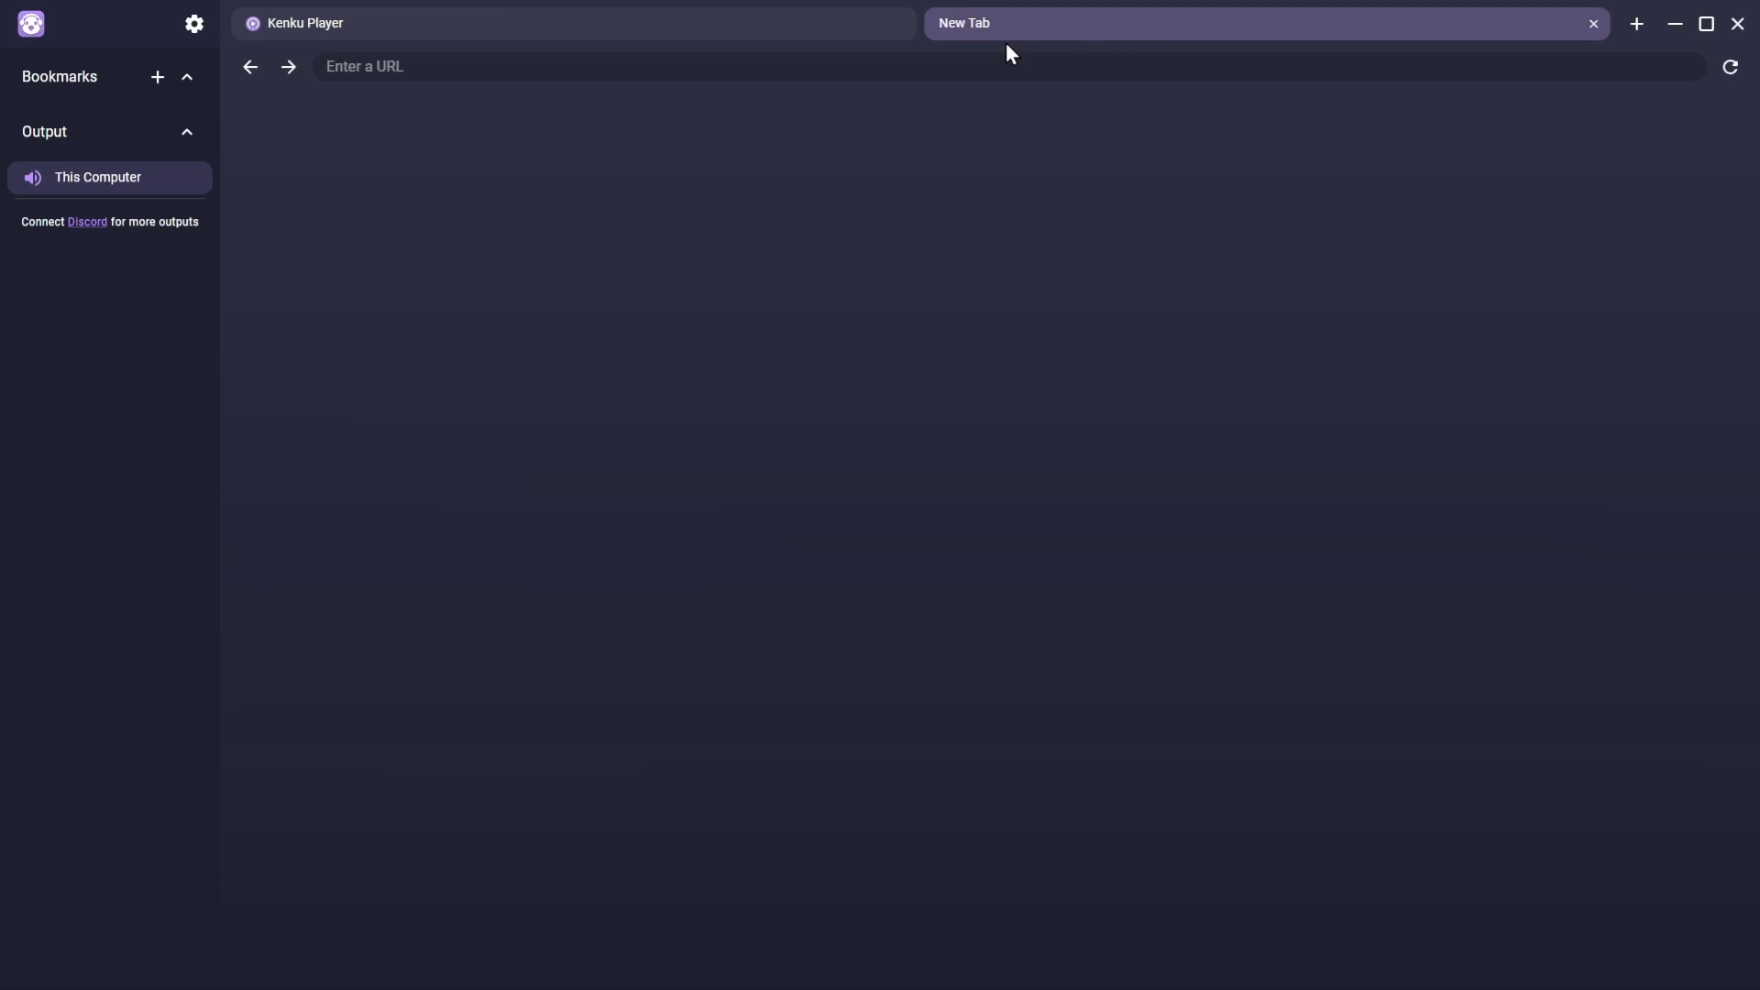
click(867, 64)
text(https://www.youtube.com/watch?v=2pXa5jzaOBg&list=PLx53r85FKaLyGUec4f9LlUXuCfrFRUV15&index=67)
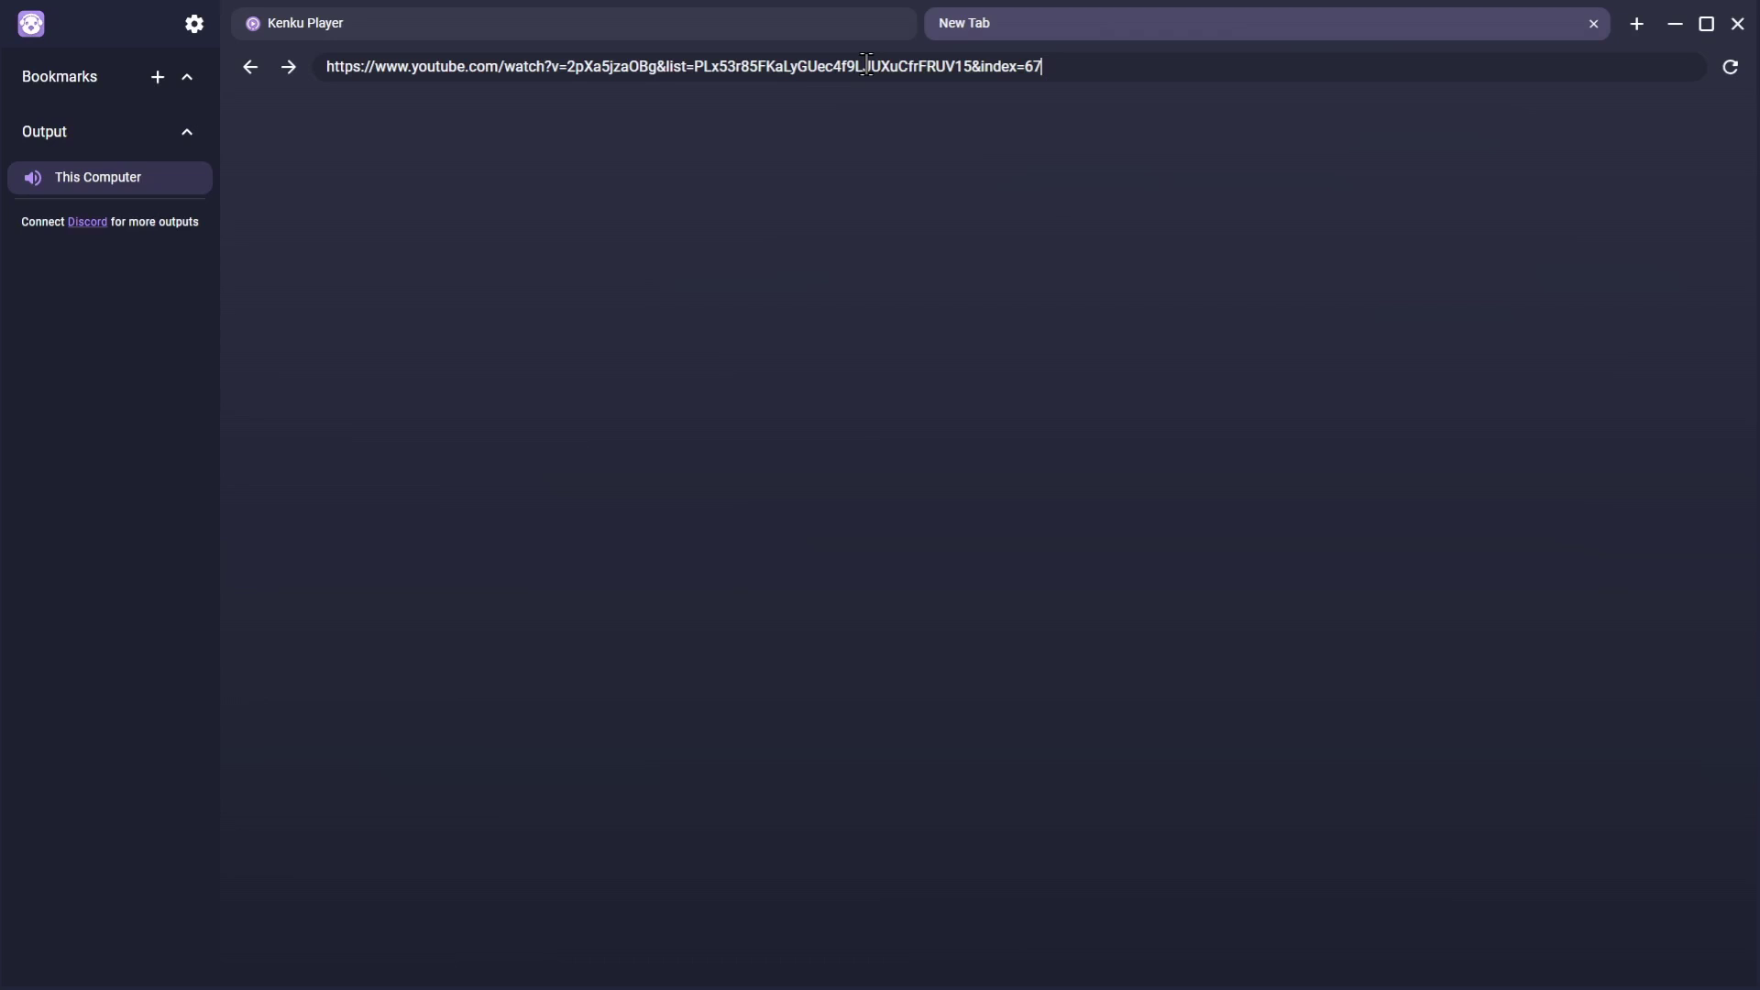
key(Return)
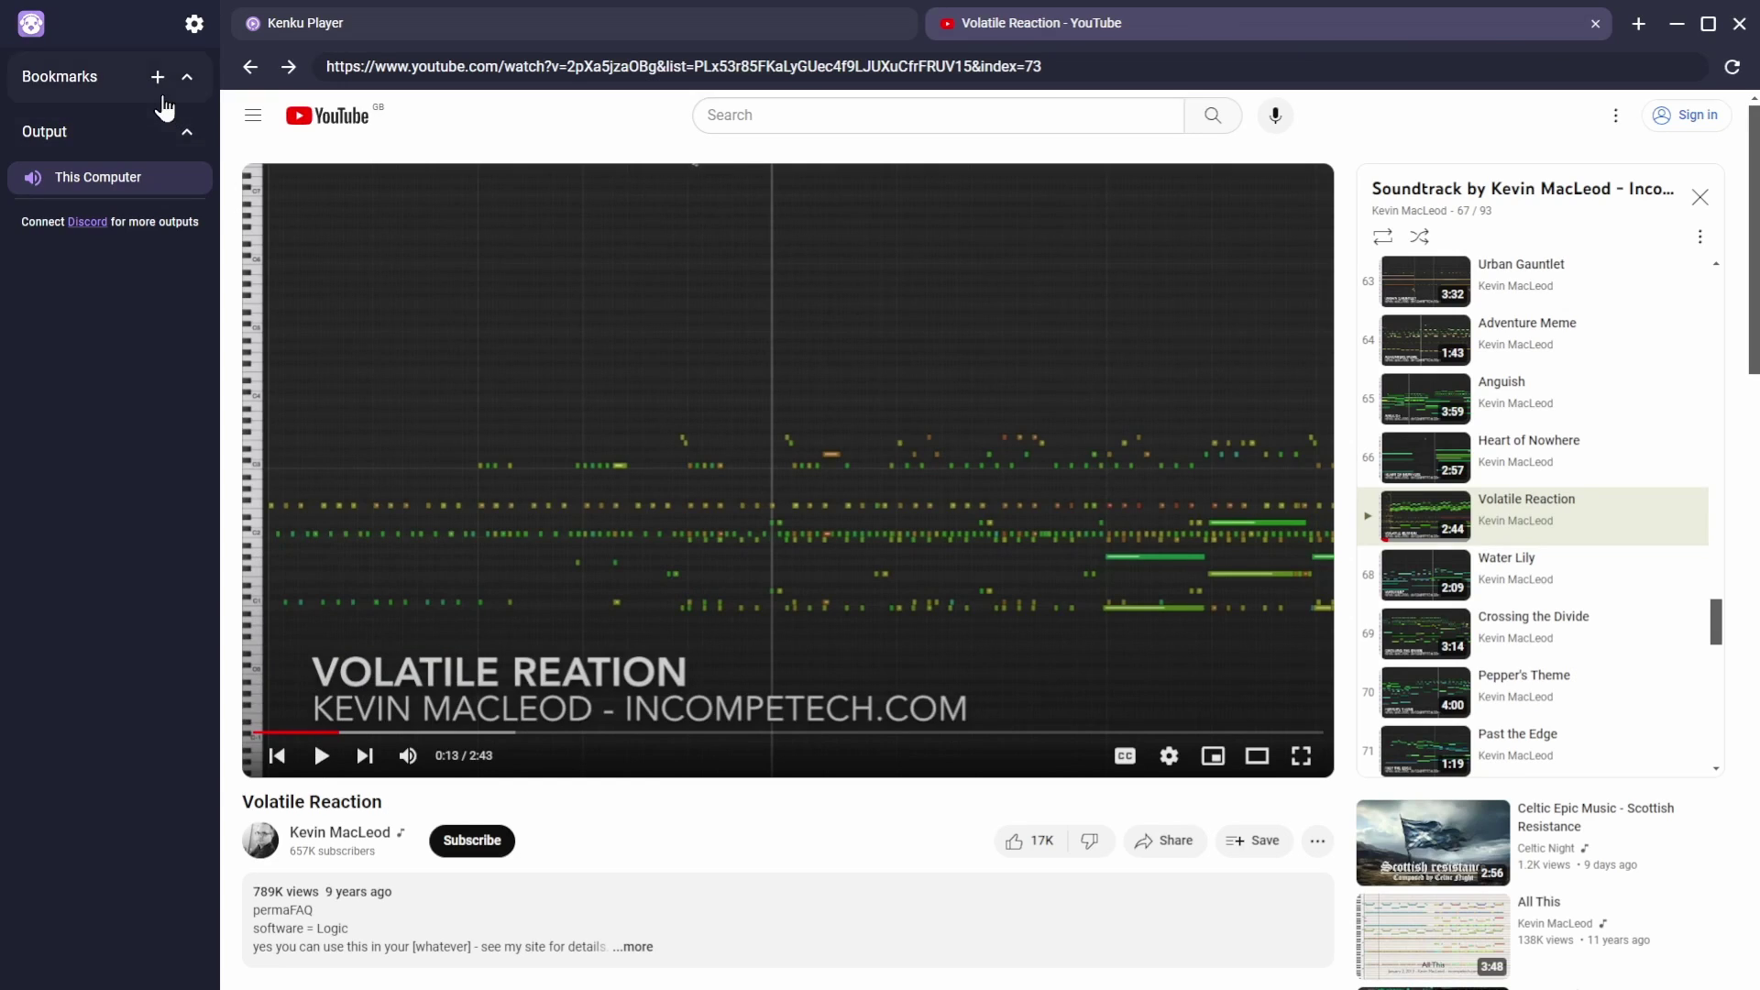
Add a bookmark named Volatile Reaction that points to the current YouTube page's URL, ending in index=73
click(158, 77)
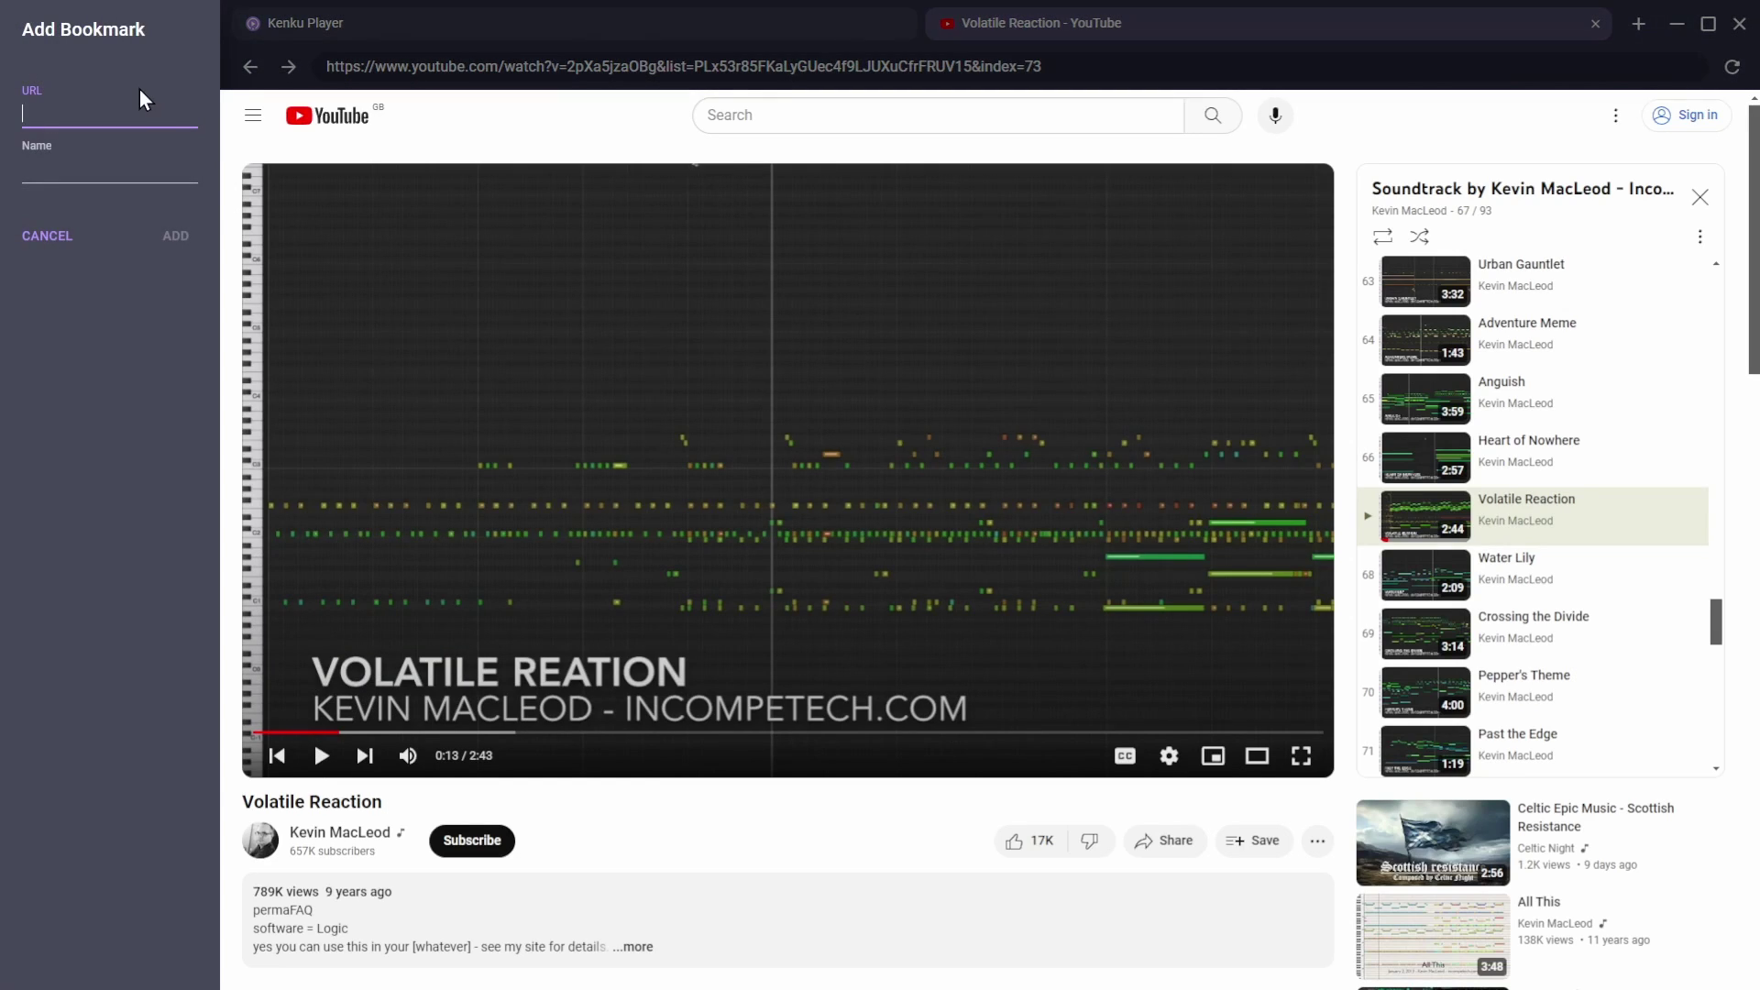
text(https://www.youtube.com/watch?v=2pXa5jzaOBg&list=PLx53r85FKaLyGUec4f9LJUXuCfrFRUV15&index=73)
click(104, 163)
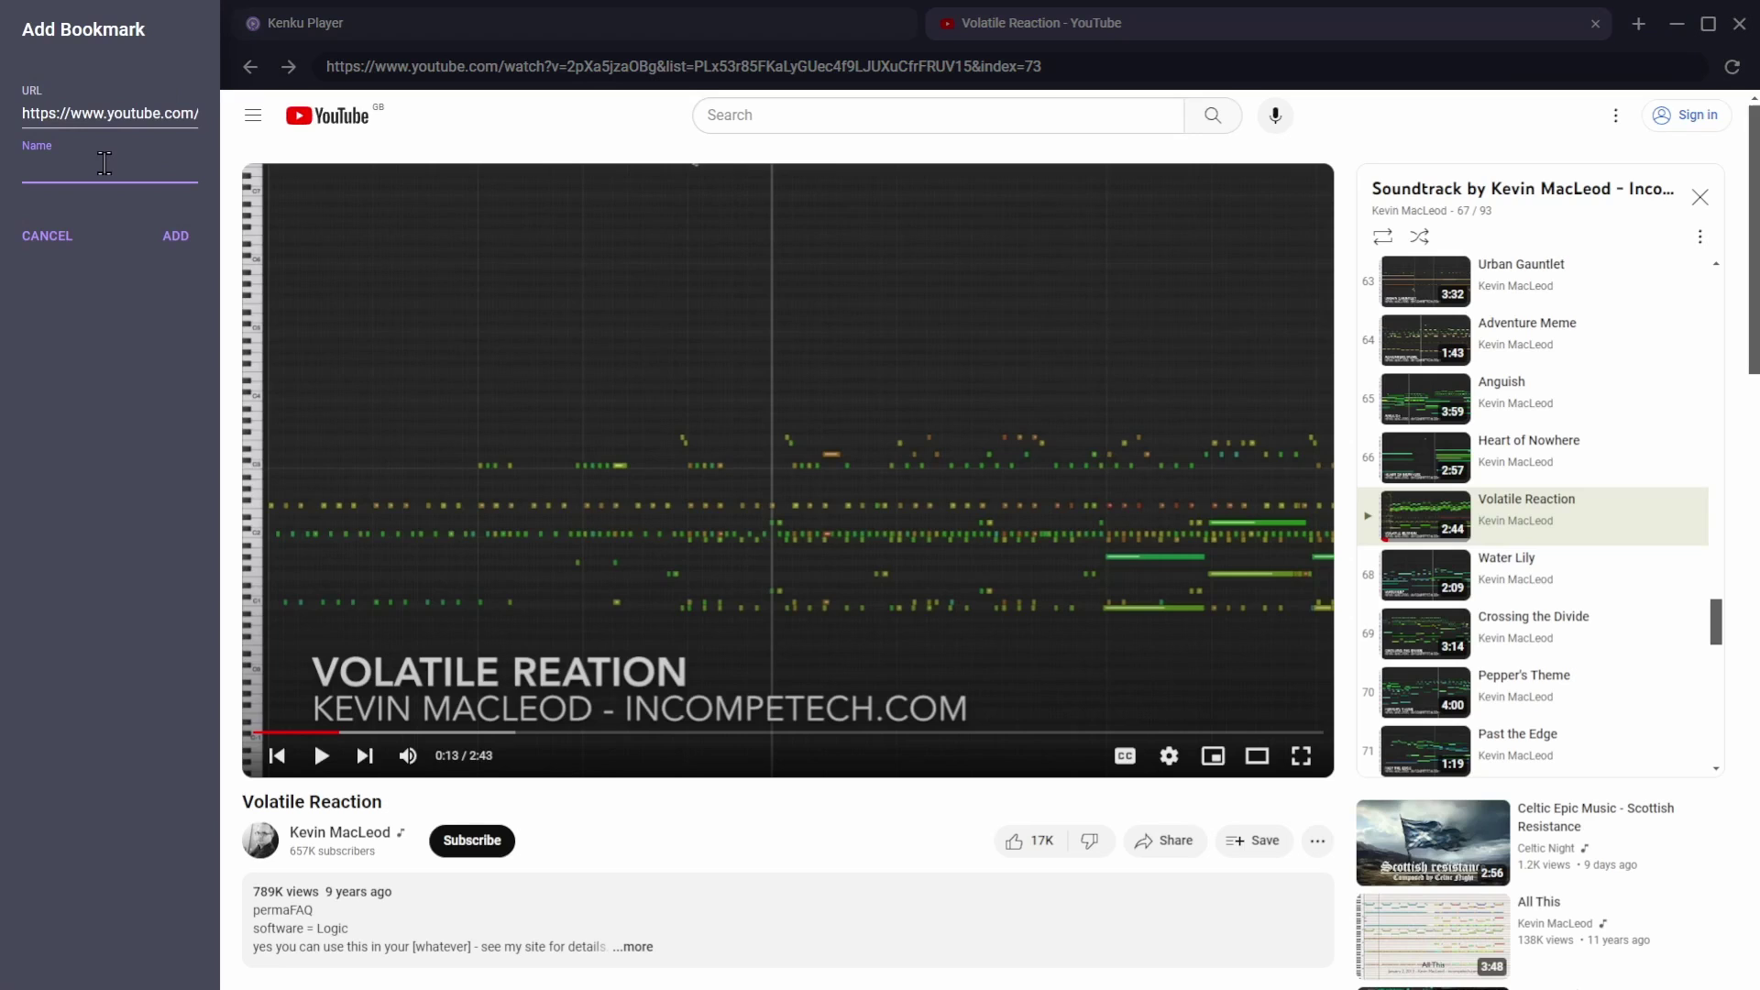
text(Volatile Reaction)
key(Return)
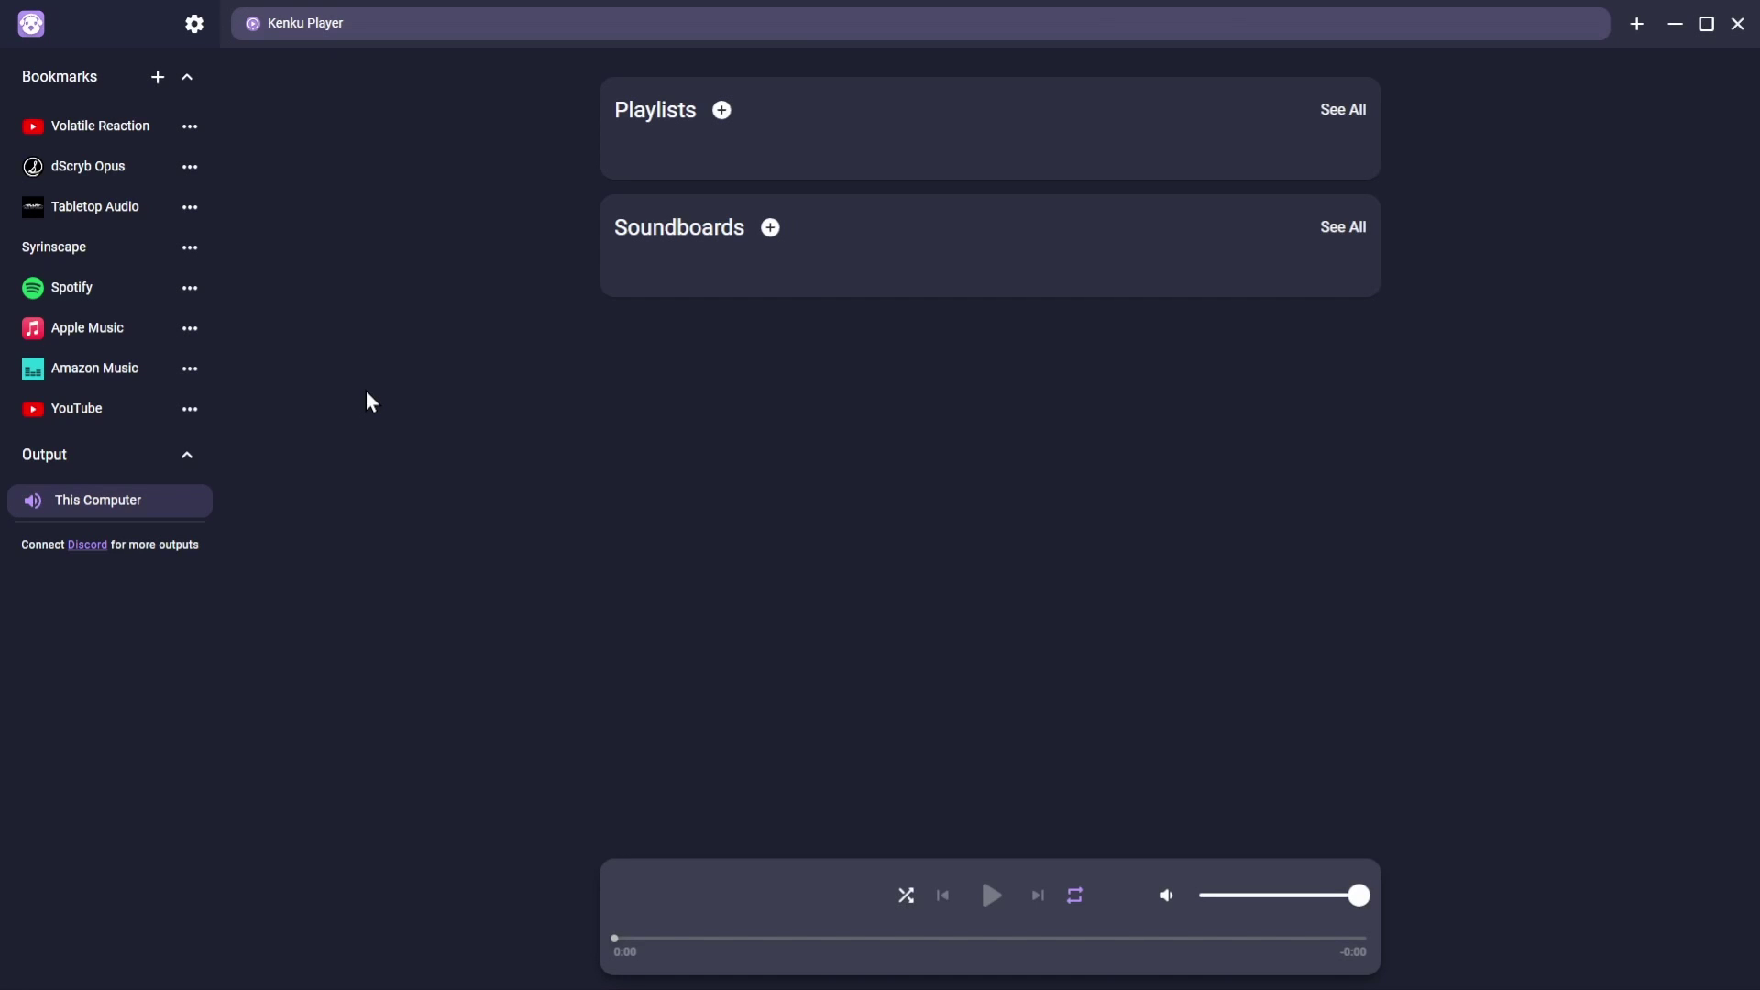
Open the Volatile Reaction bookmark and pause its video
click(101, 129)
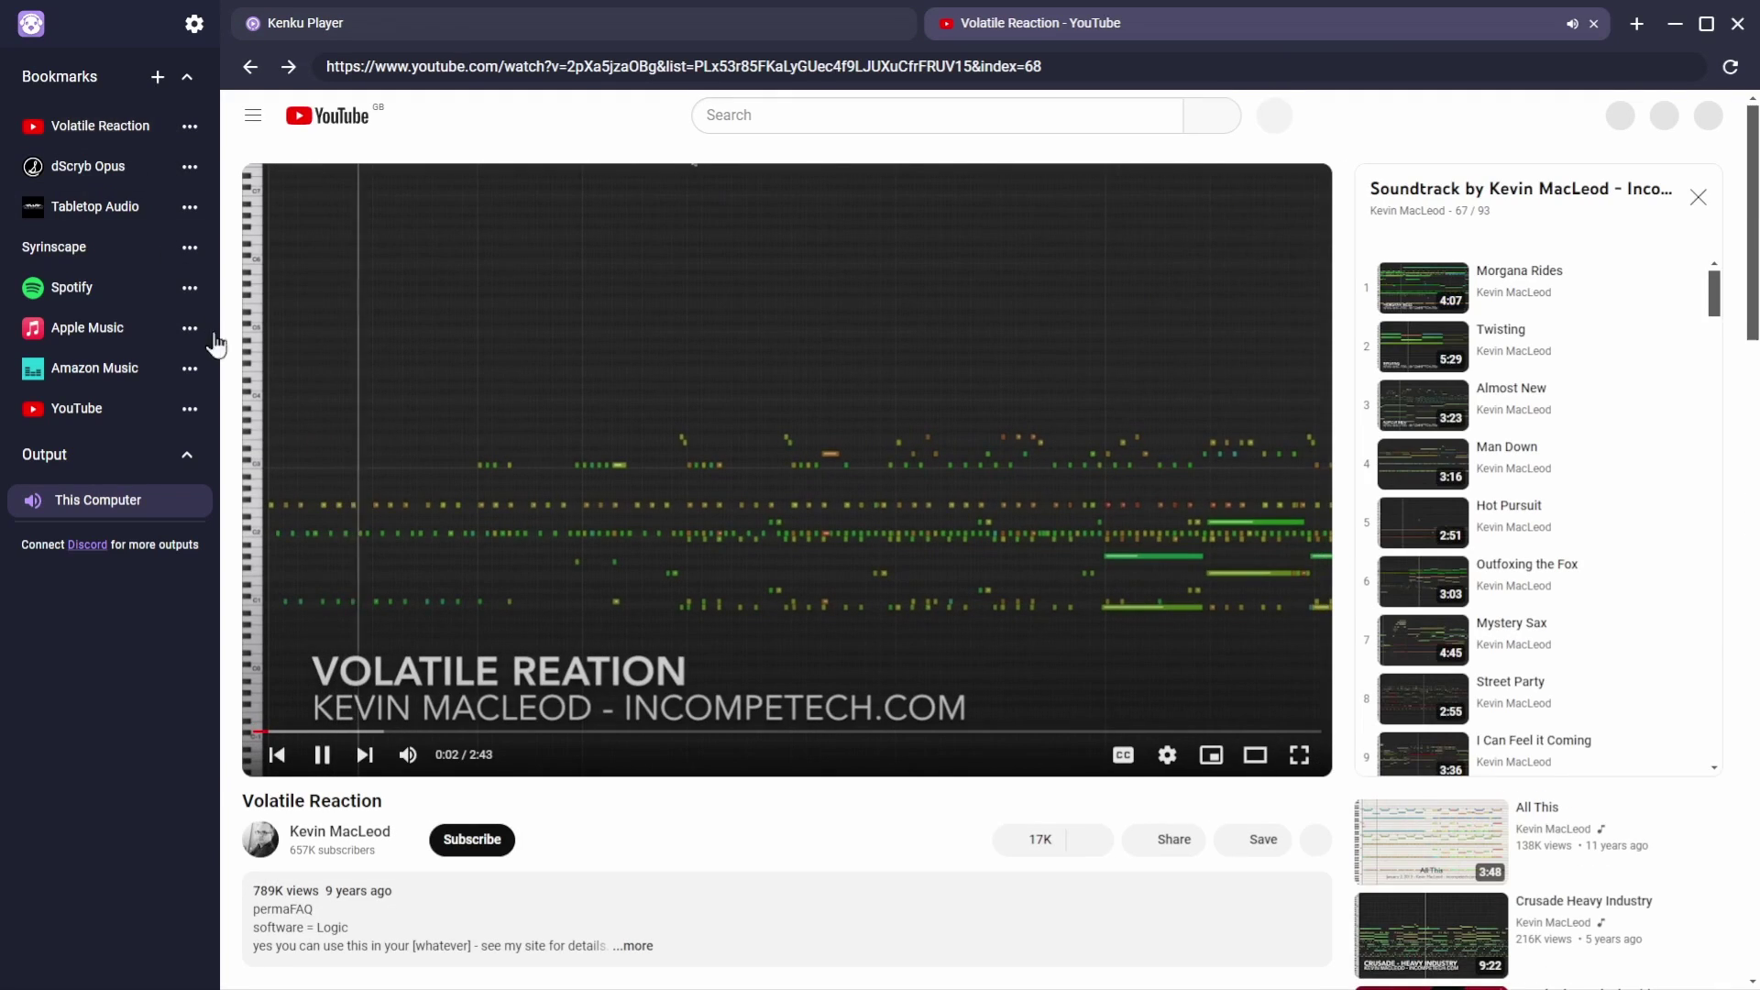
click(327, 761)
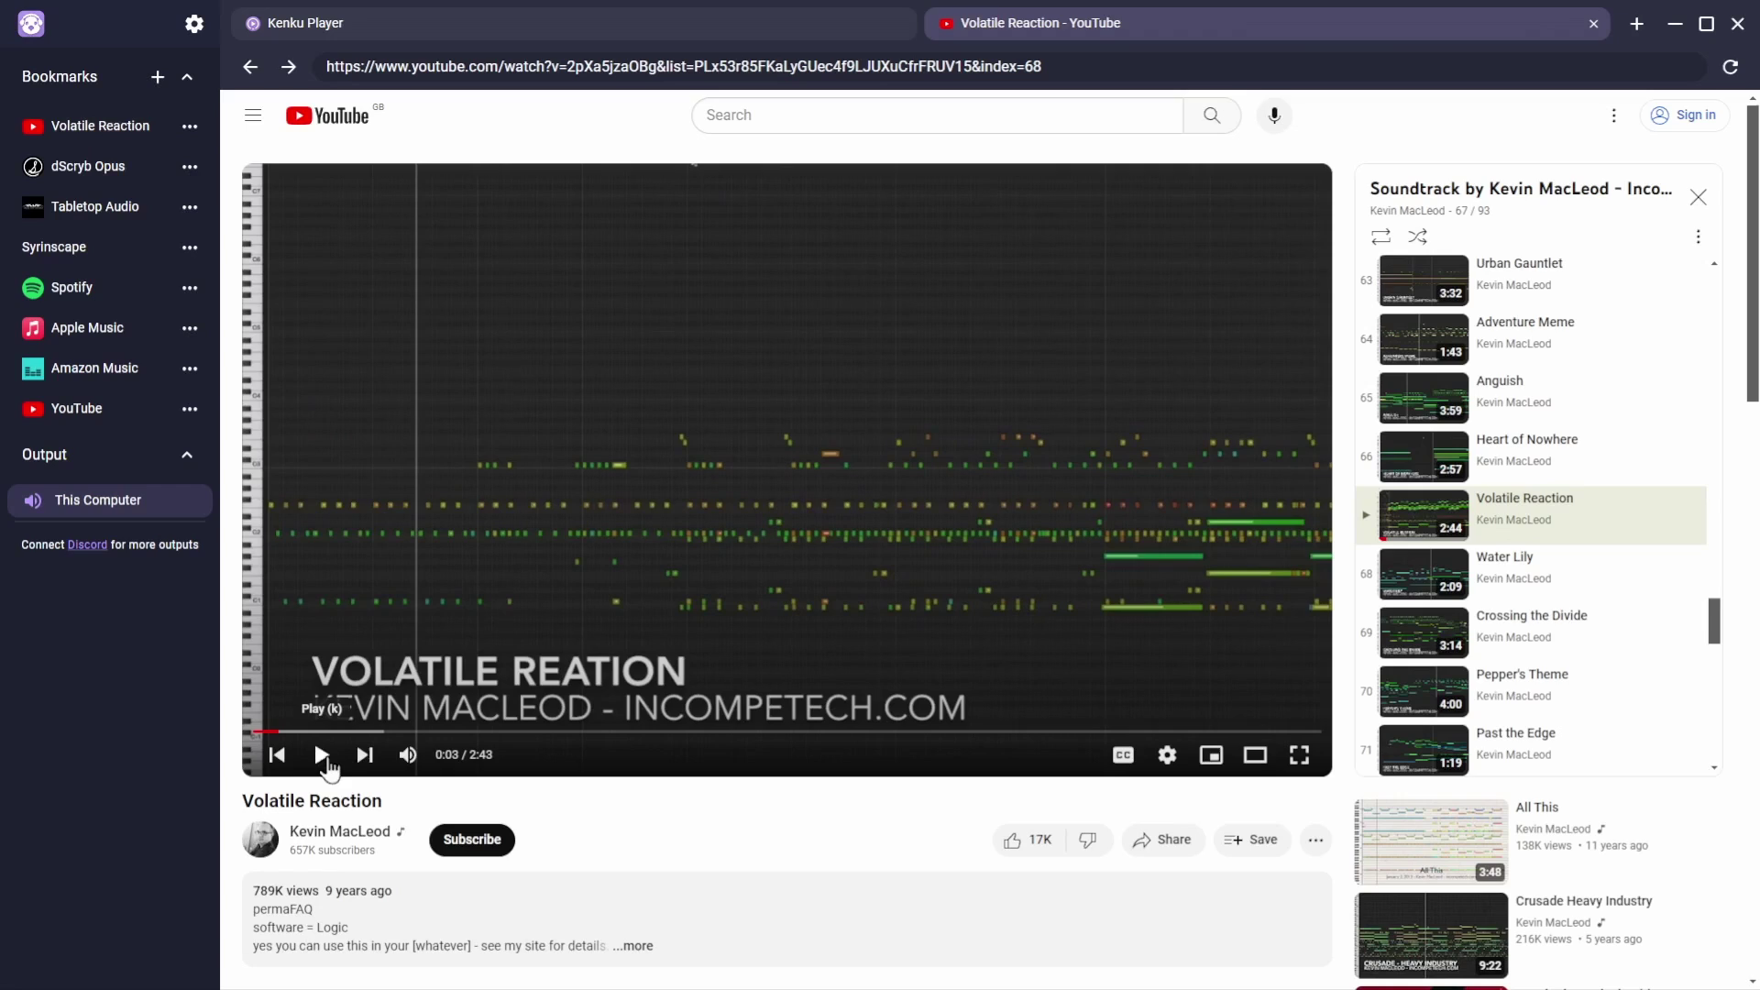
View the dScryb Opus, Tabletop Audio, Syrinscape, Spotify, Apple Music and Amazon Music bookmarks, and check the options for the Amazon Music bookmark
click(95, 182)
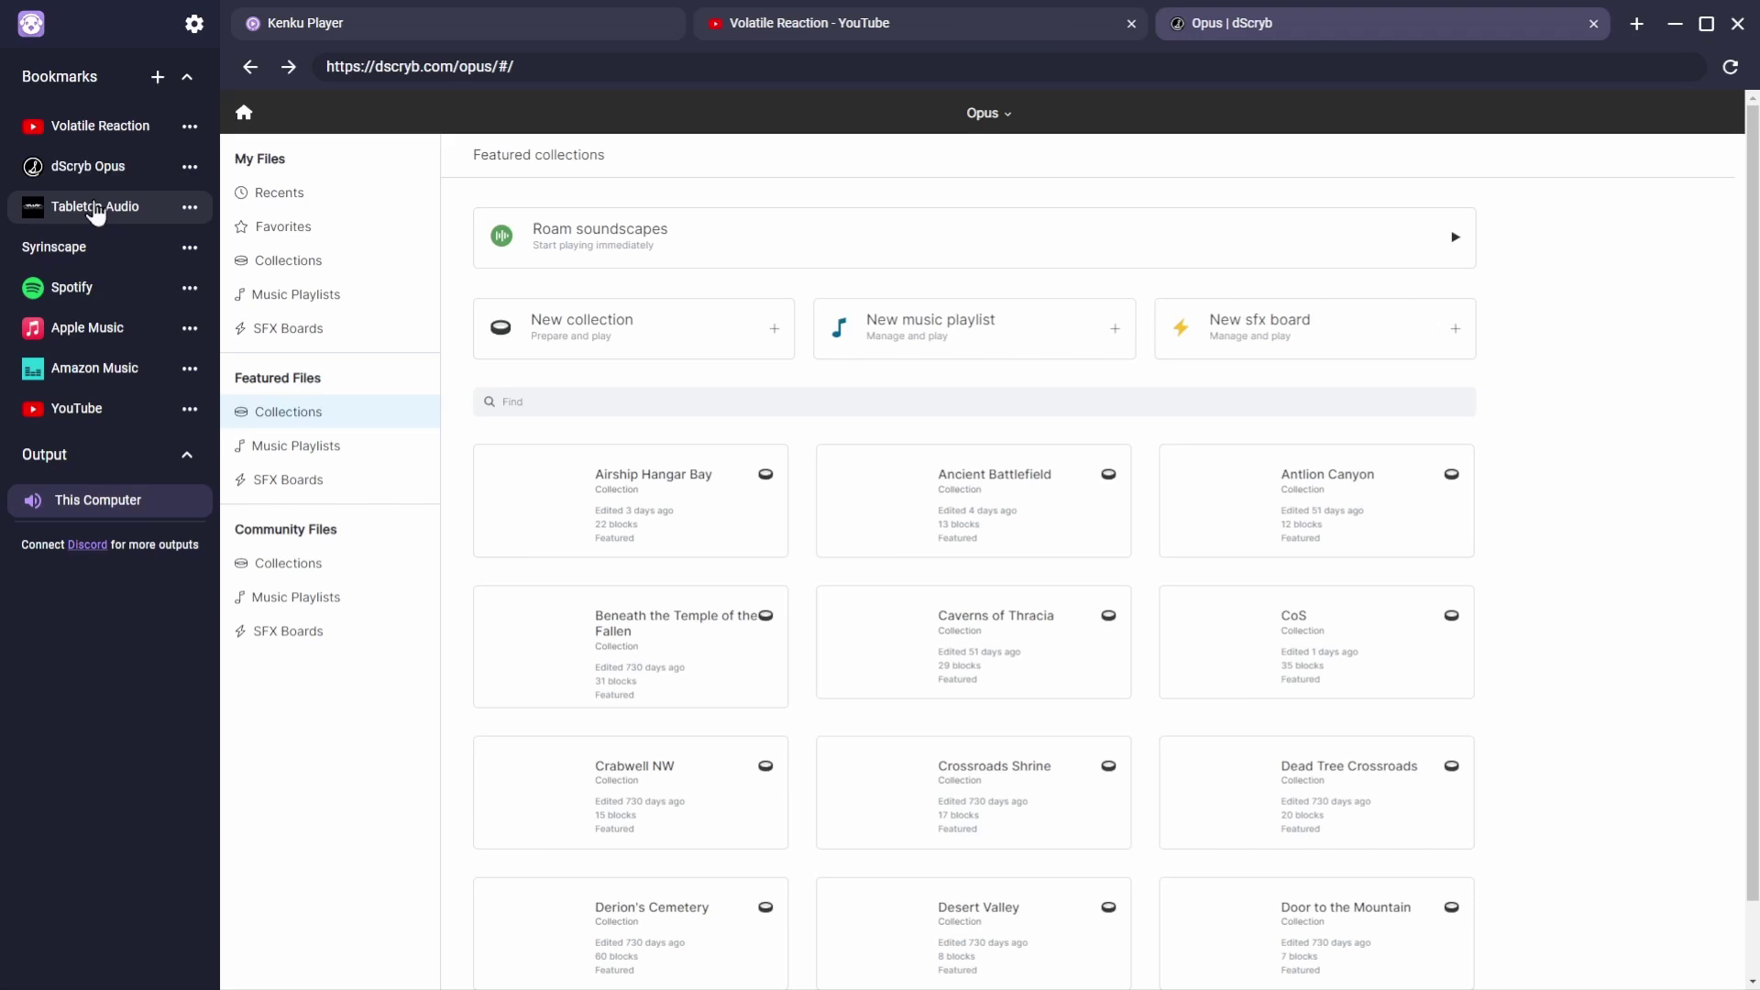
click(96, 209)
click(99, 253)
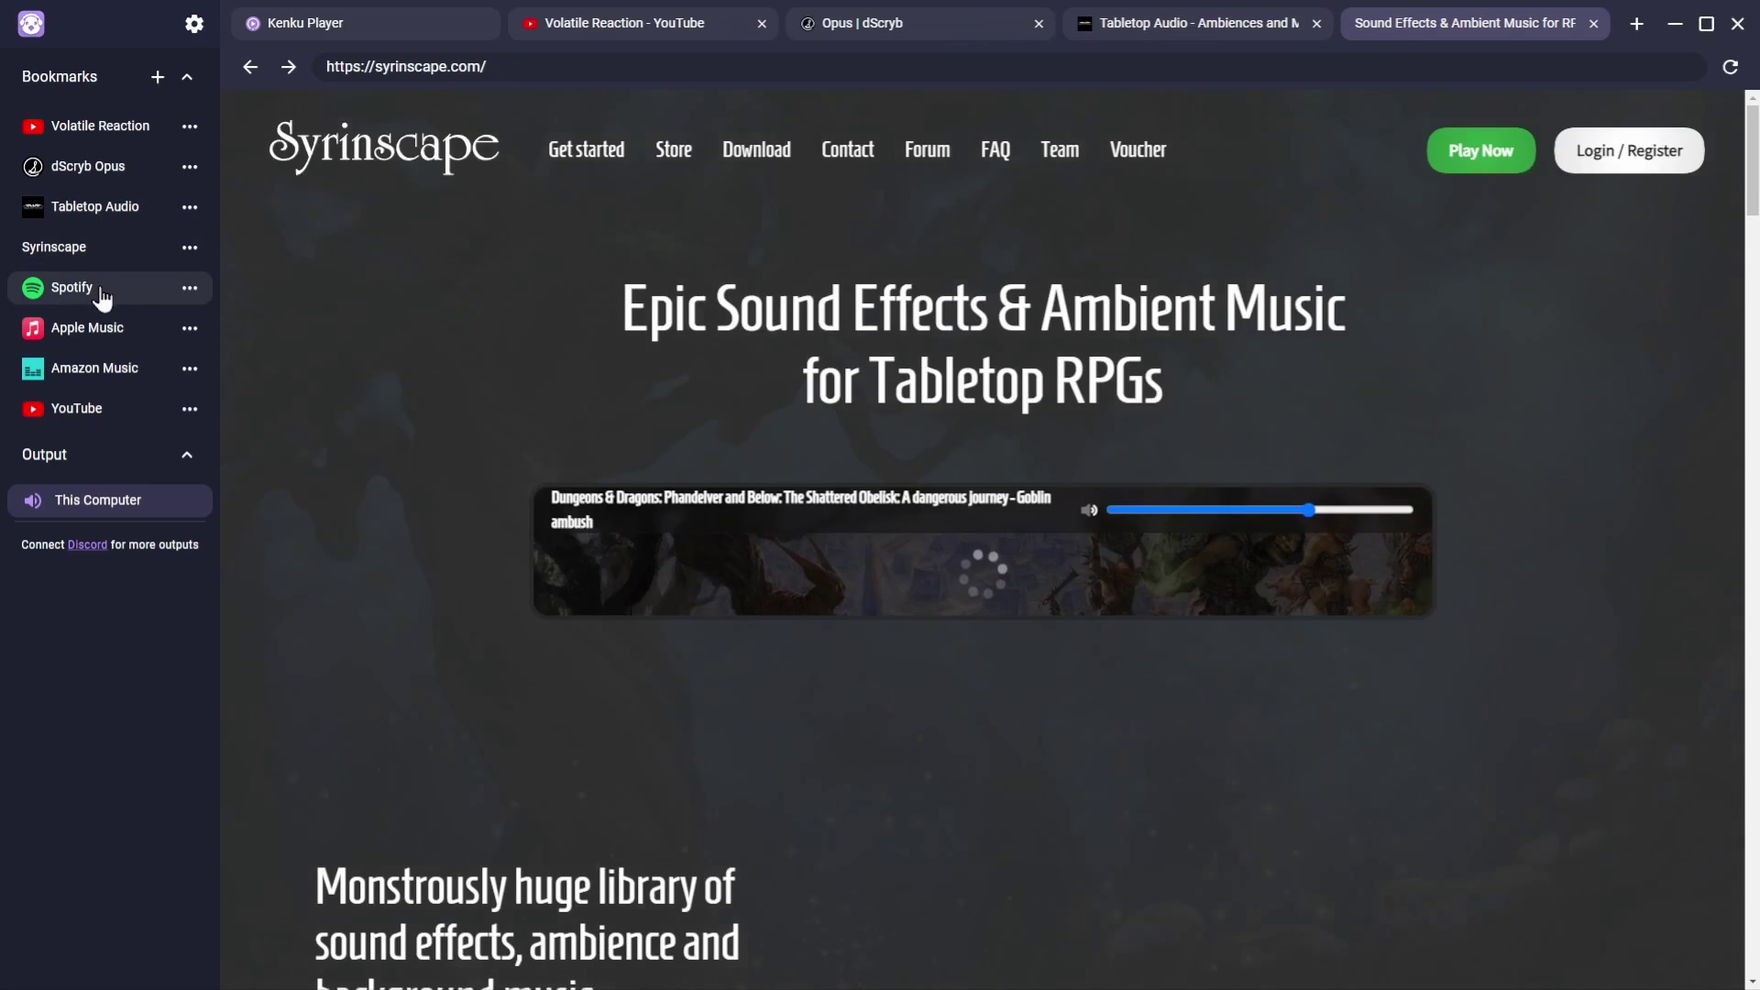
click(101, 296)
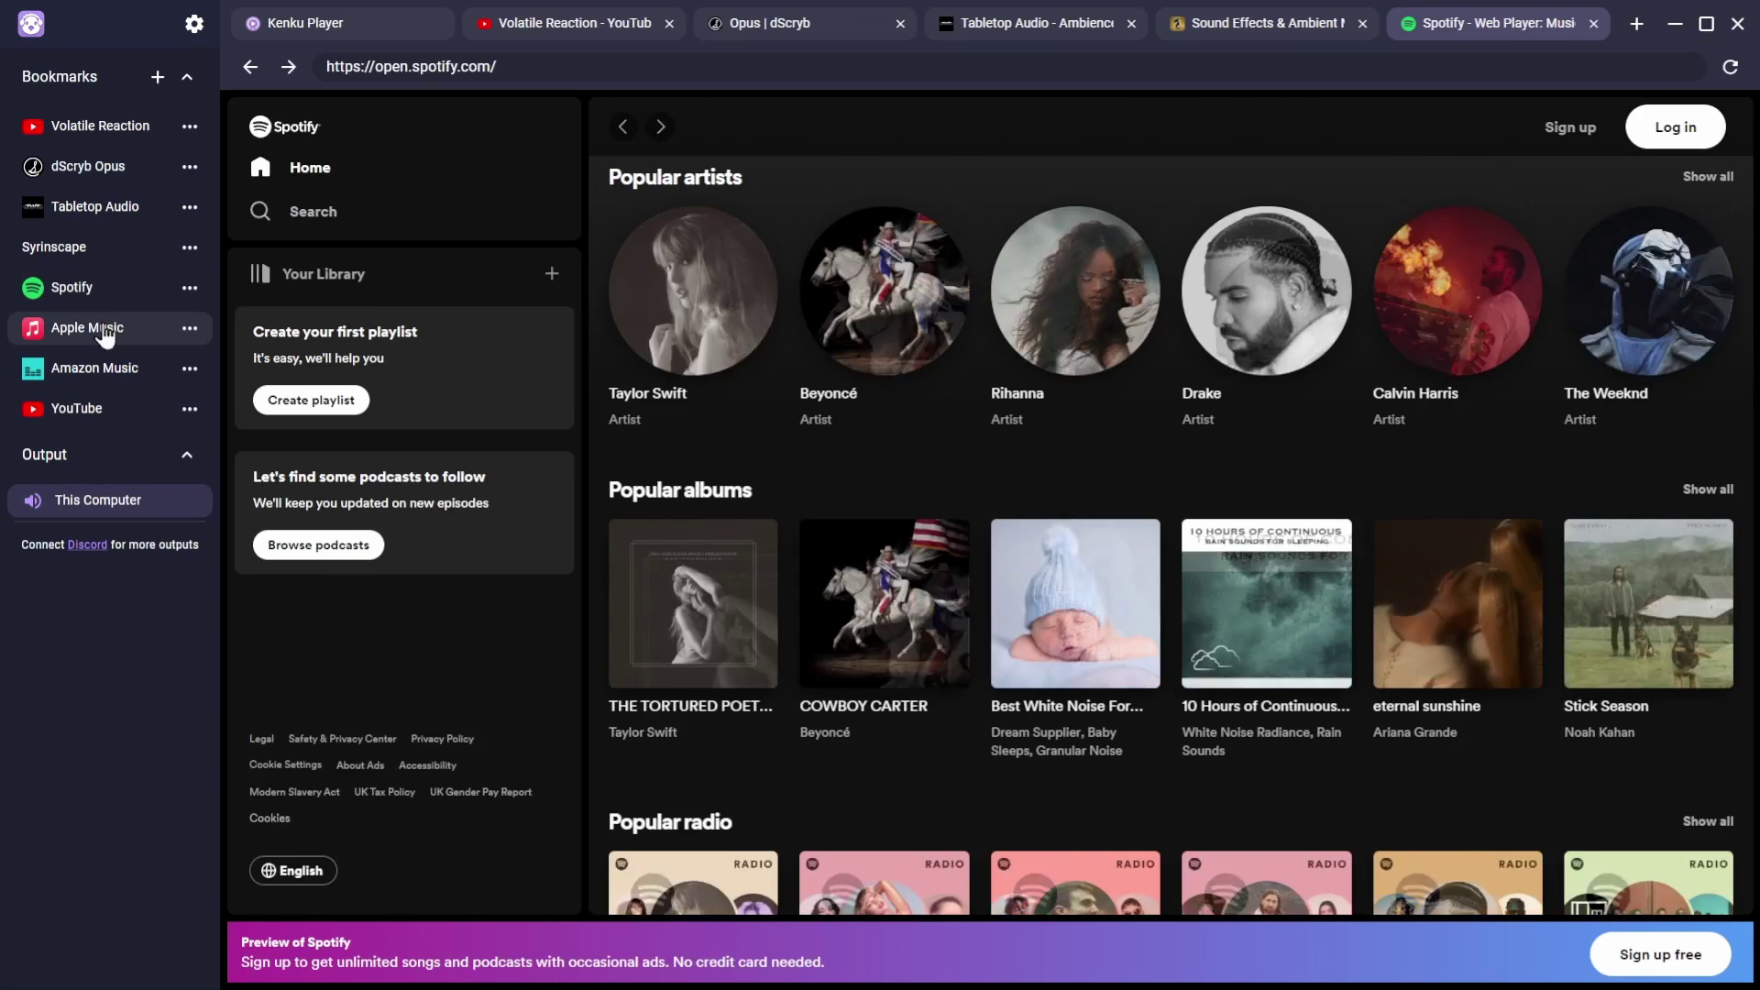
click(104, 330)
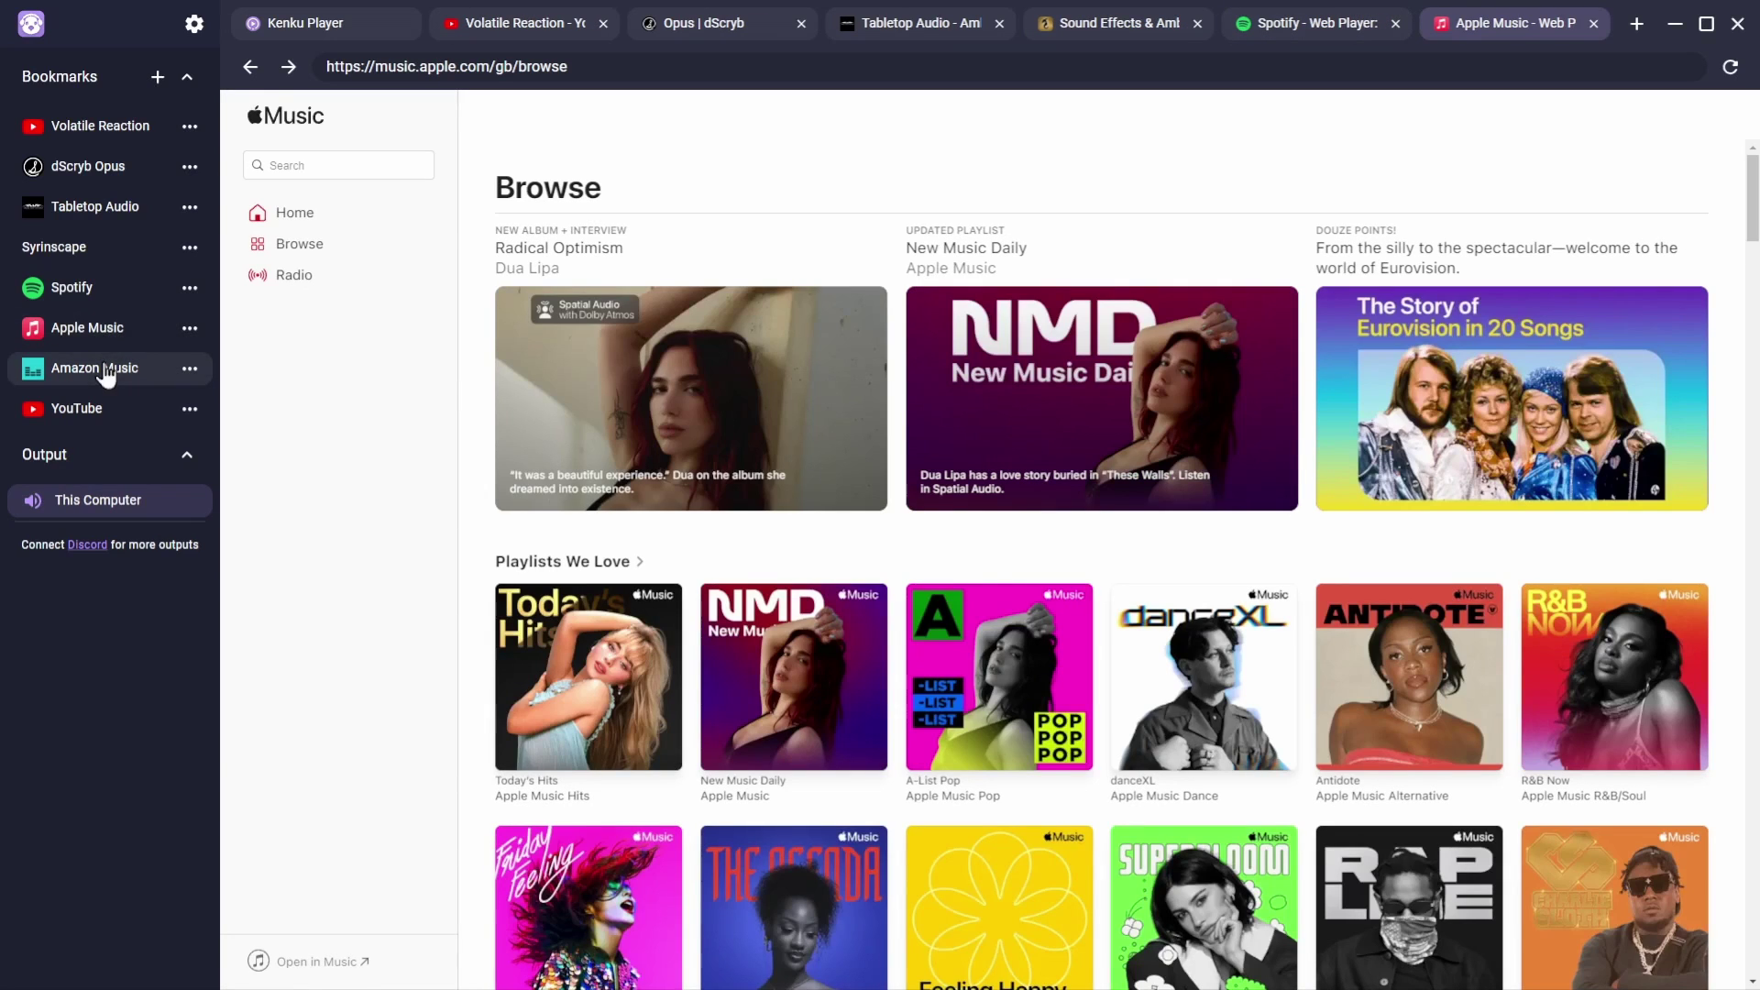
click(104, 371)
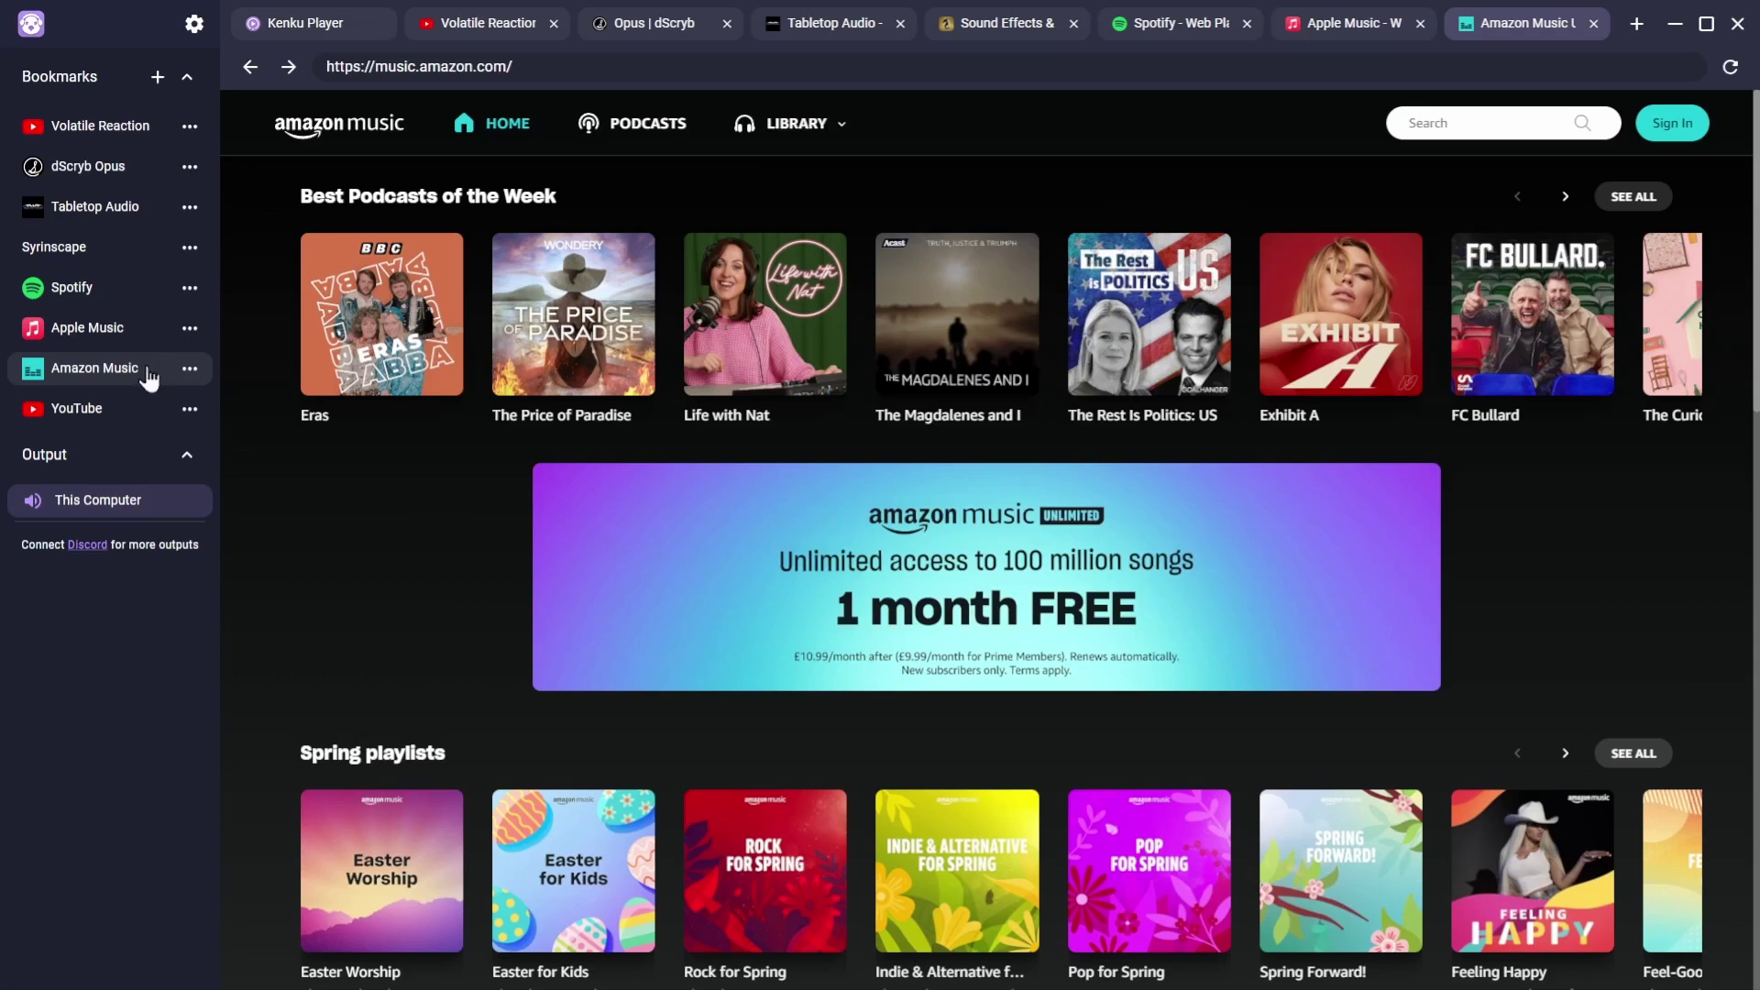
click(190, 369)
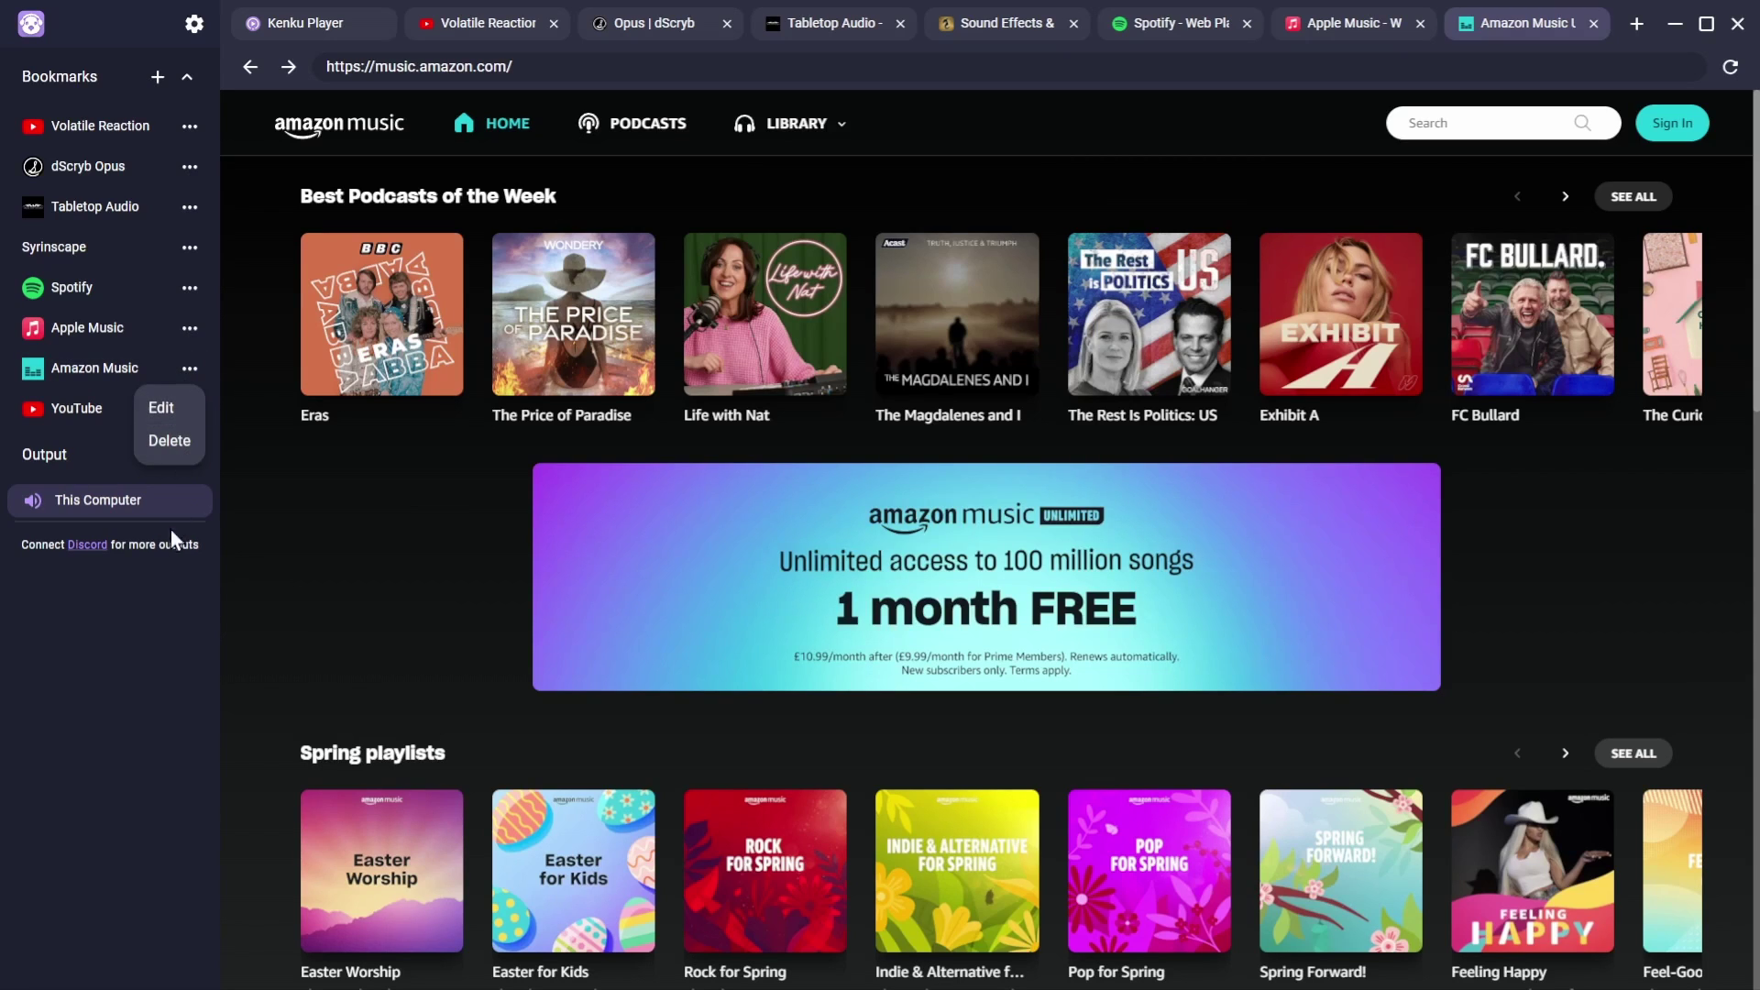
click(172, 621)
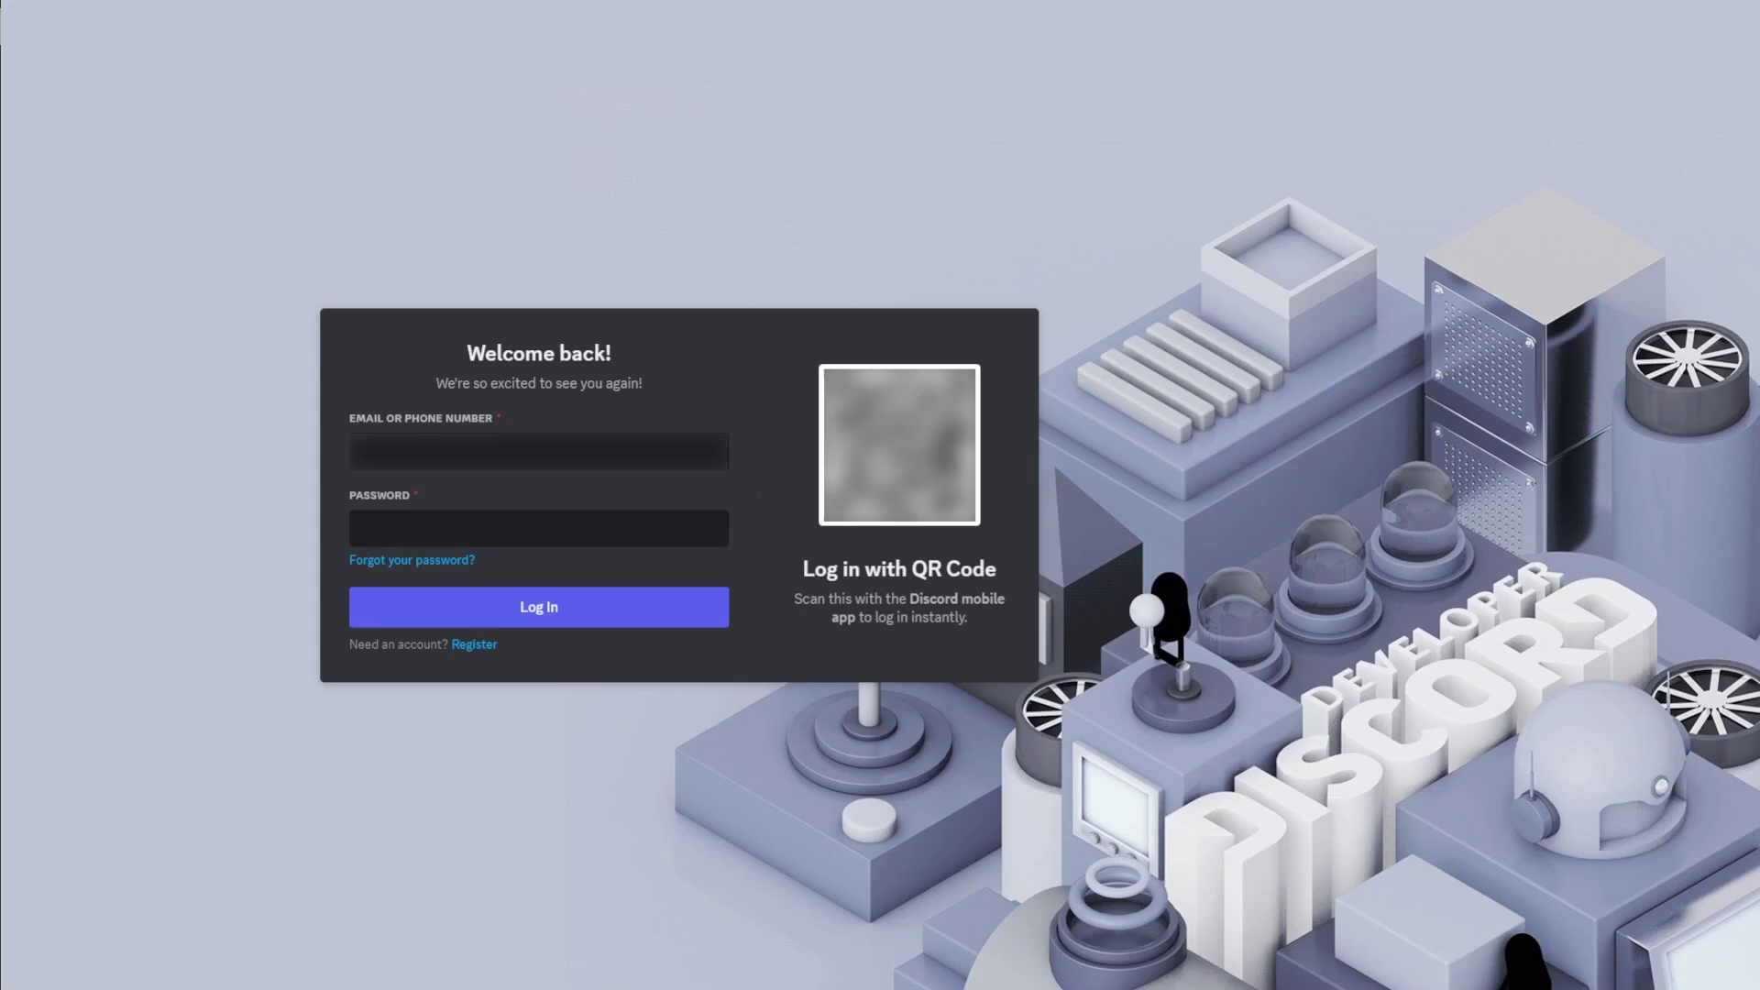
Switch to the Discord Developer Portal, log in with the account password and complete the human verification
click(542, 609)
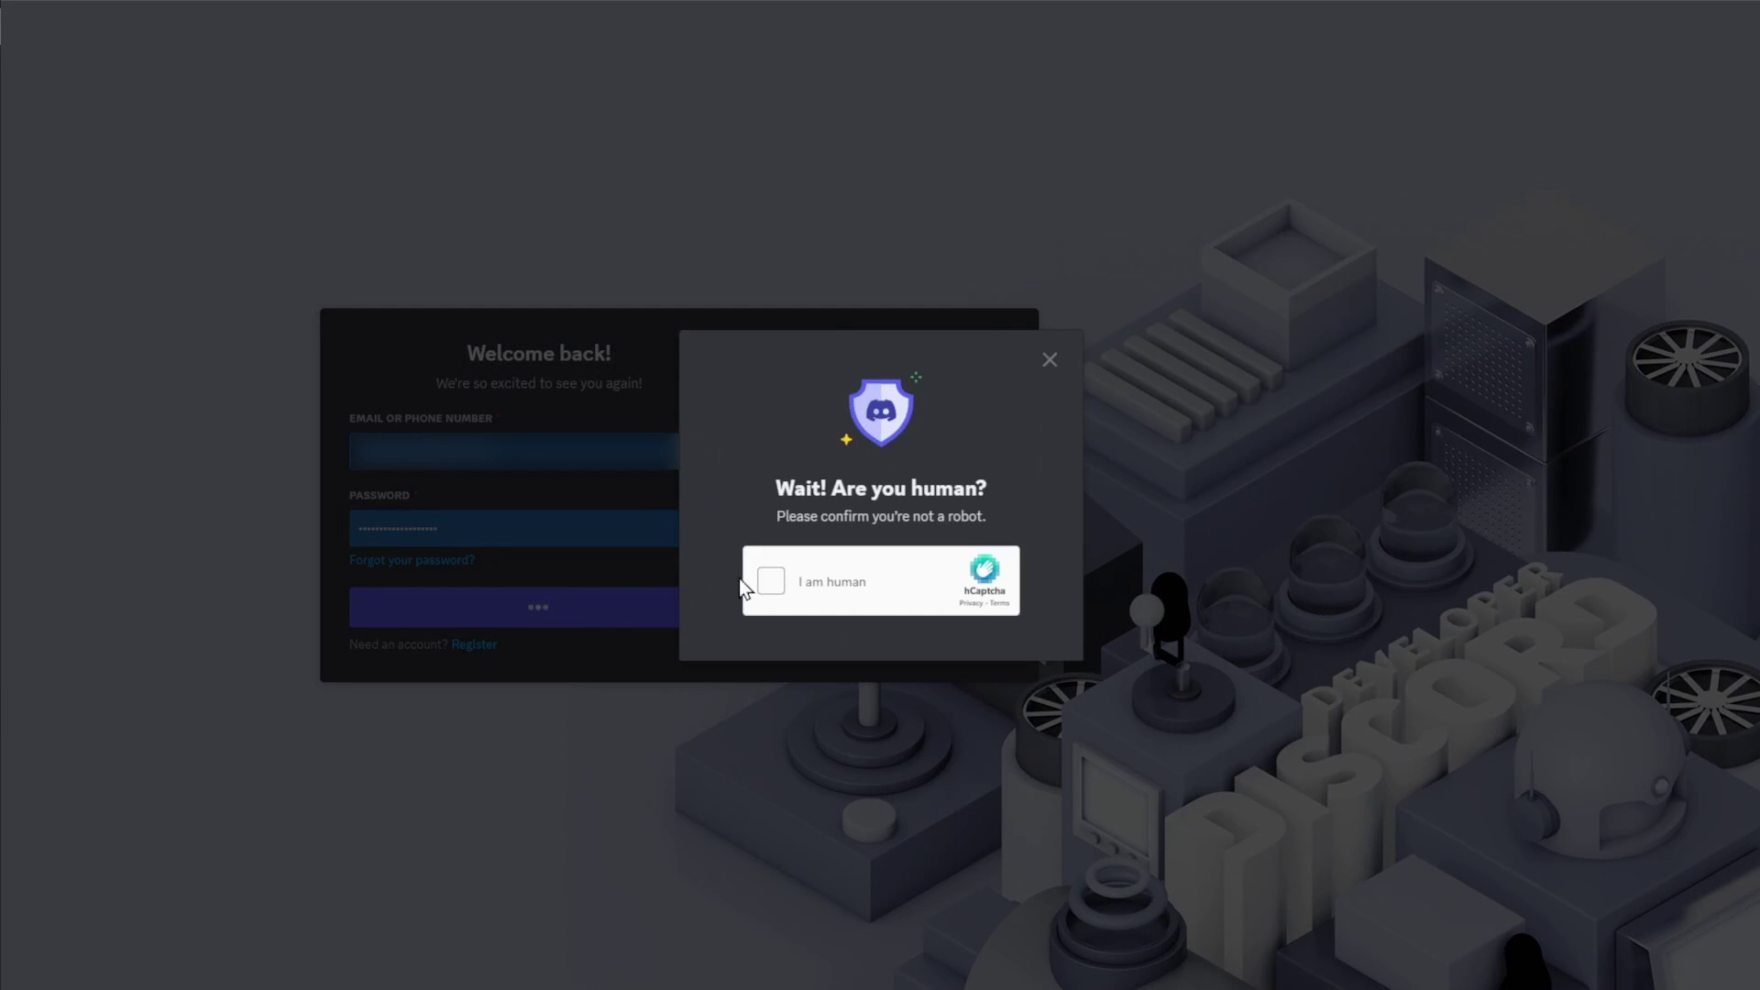
click(770, 580)
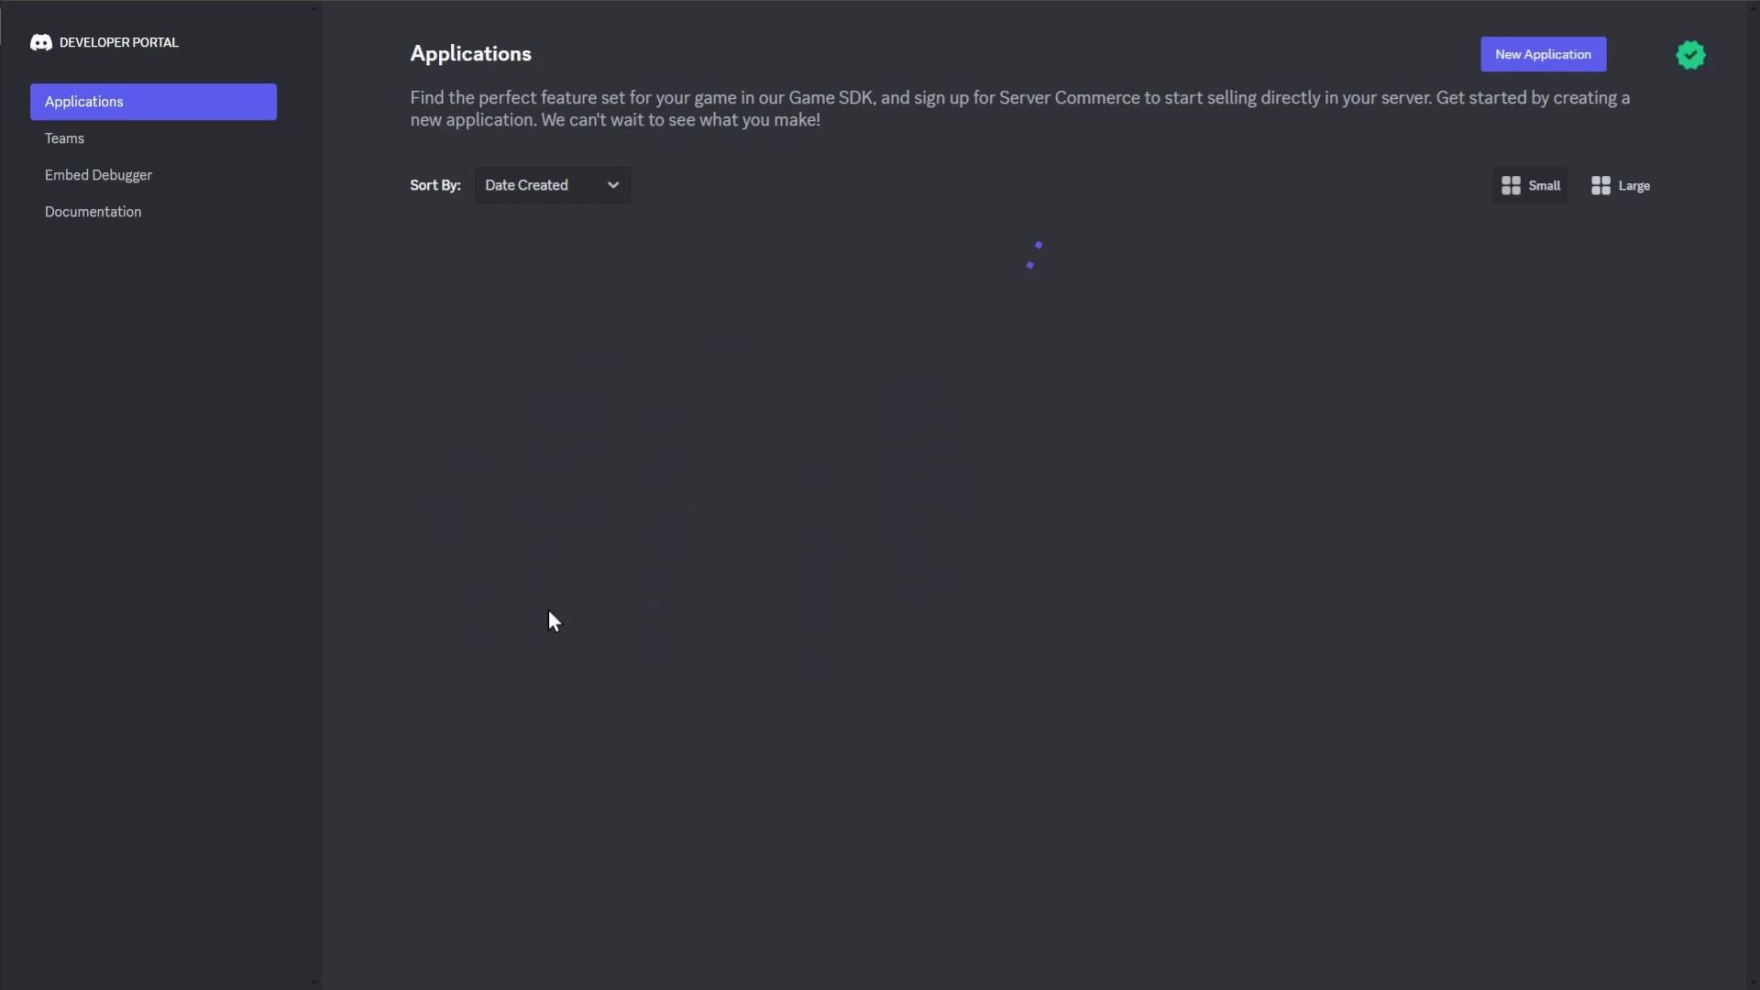
Create a new application named Kenku FM, agreeing to the developer terms and policy
click(1548, 65)
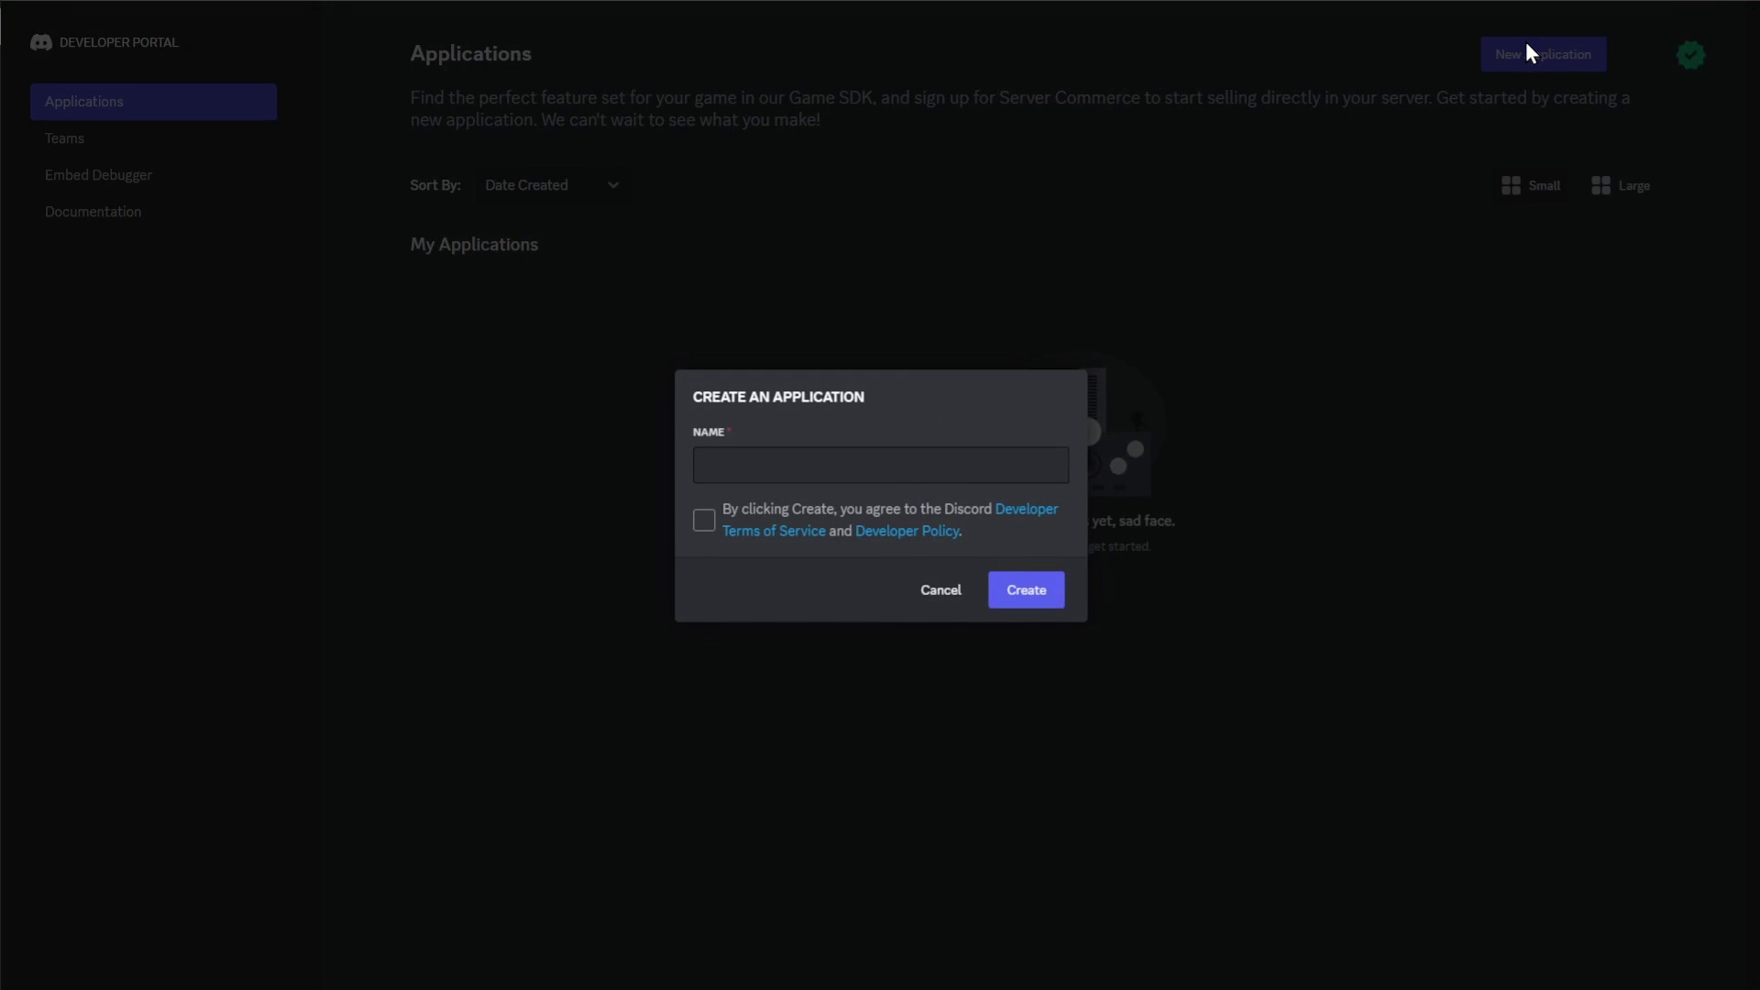
click(846, 463)
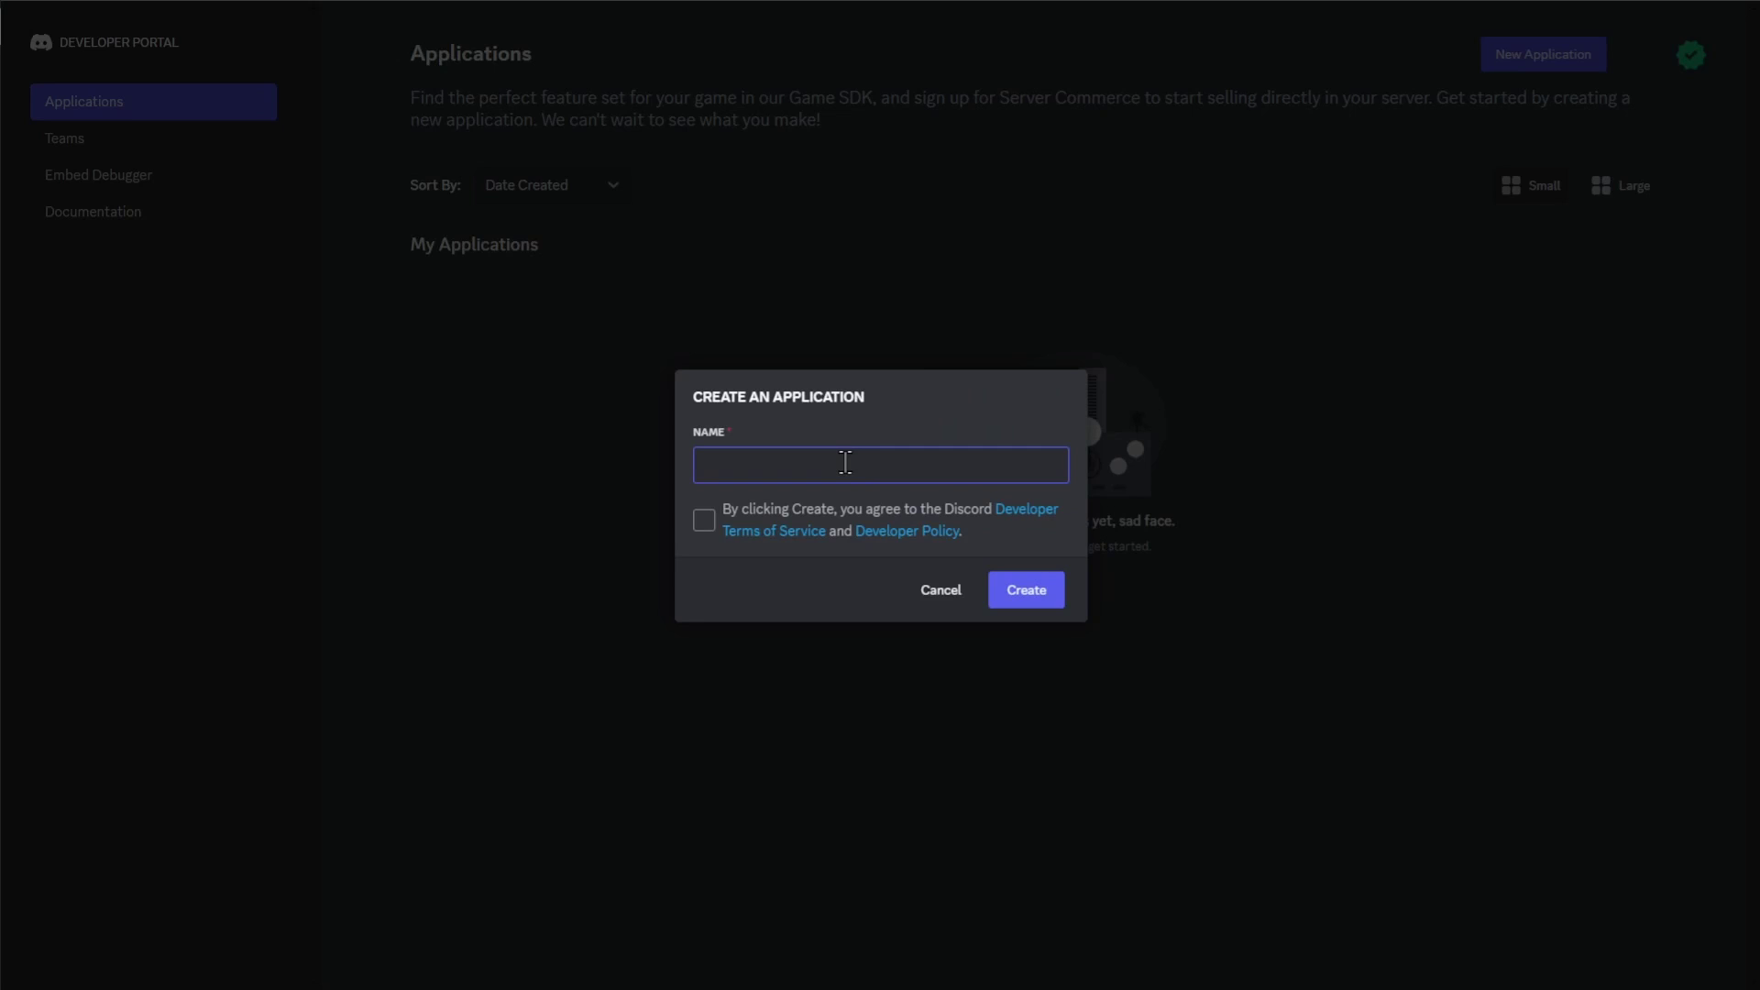
text(Kenku FM)
click(704, 520)
click(1050, 589)
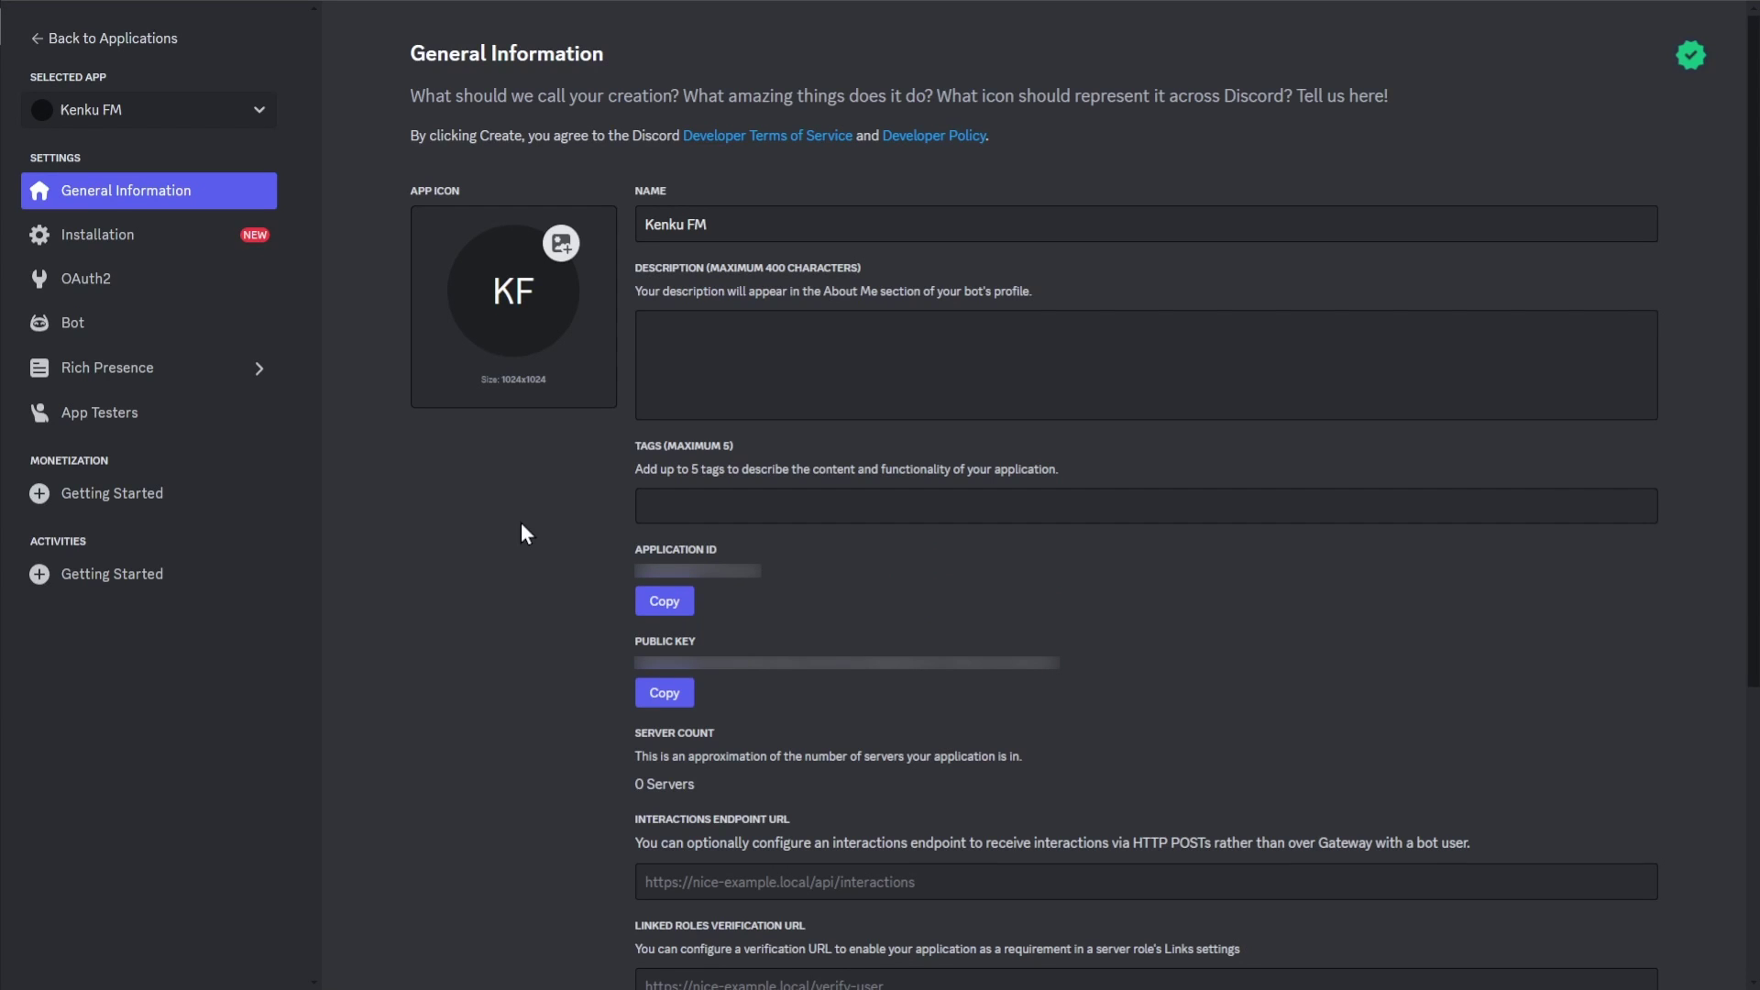
Generate an OAuth2 invite URL with the bot scope and the Connect and Speak voice permissions, and copy it
click(174, 286)
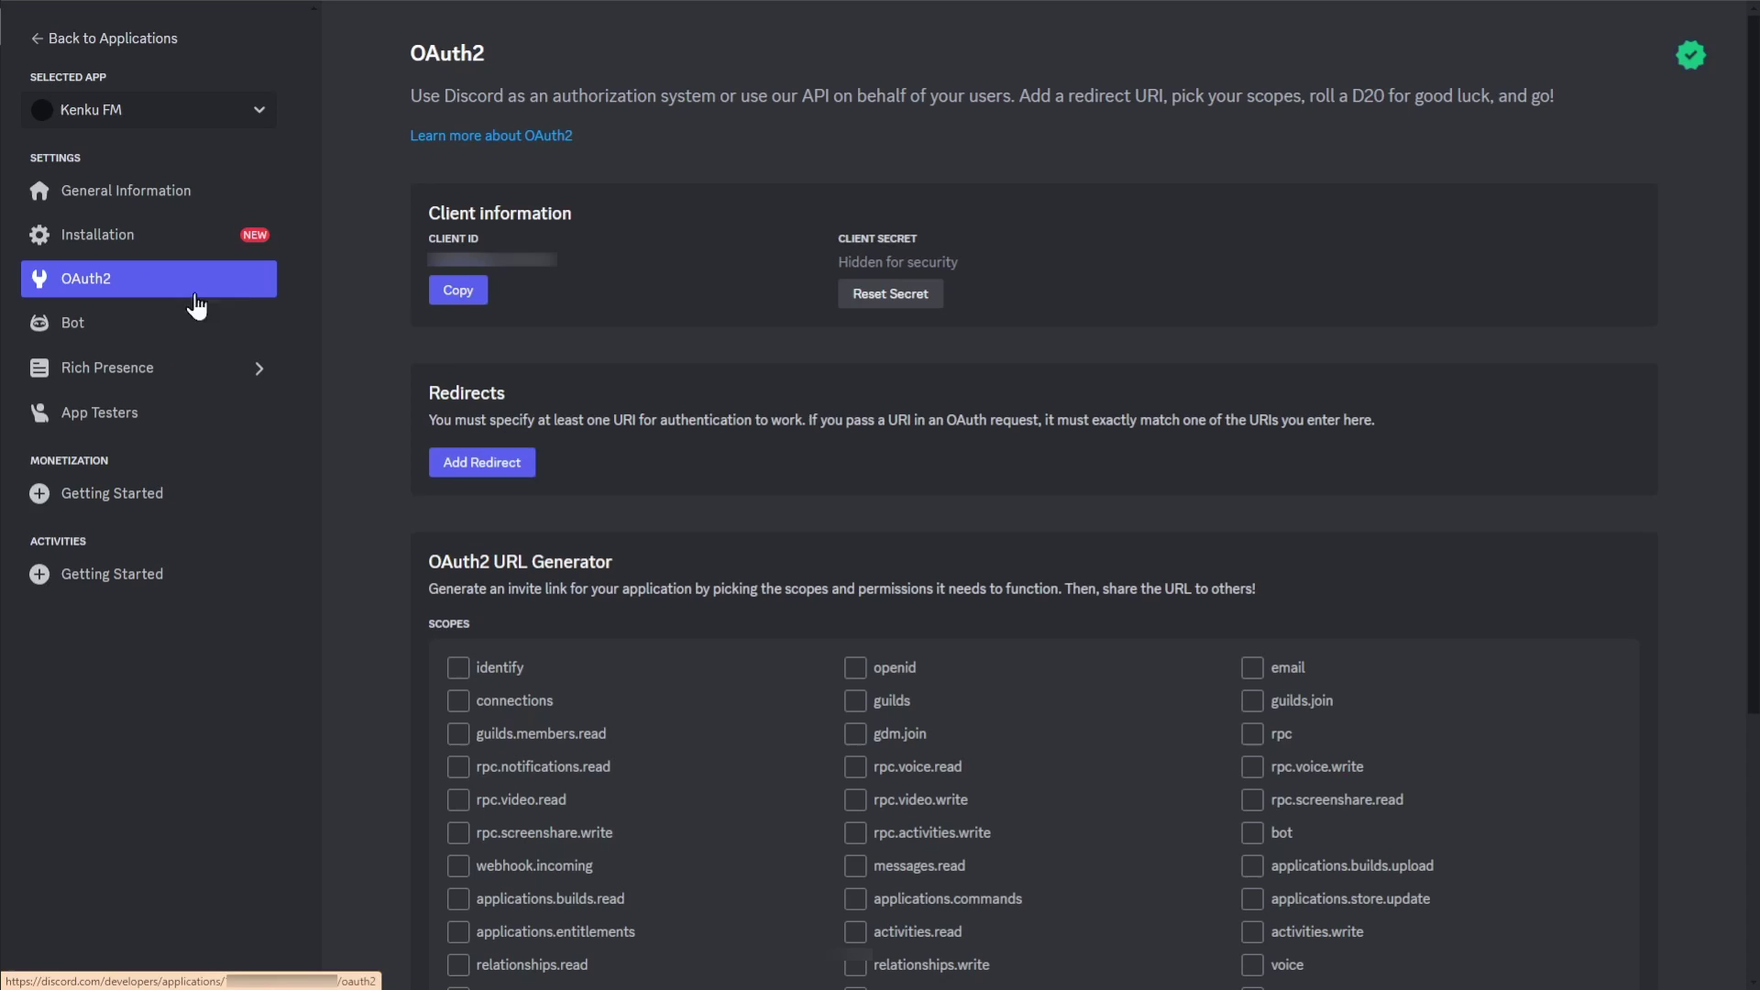
scroll(962, 463, down, 4)
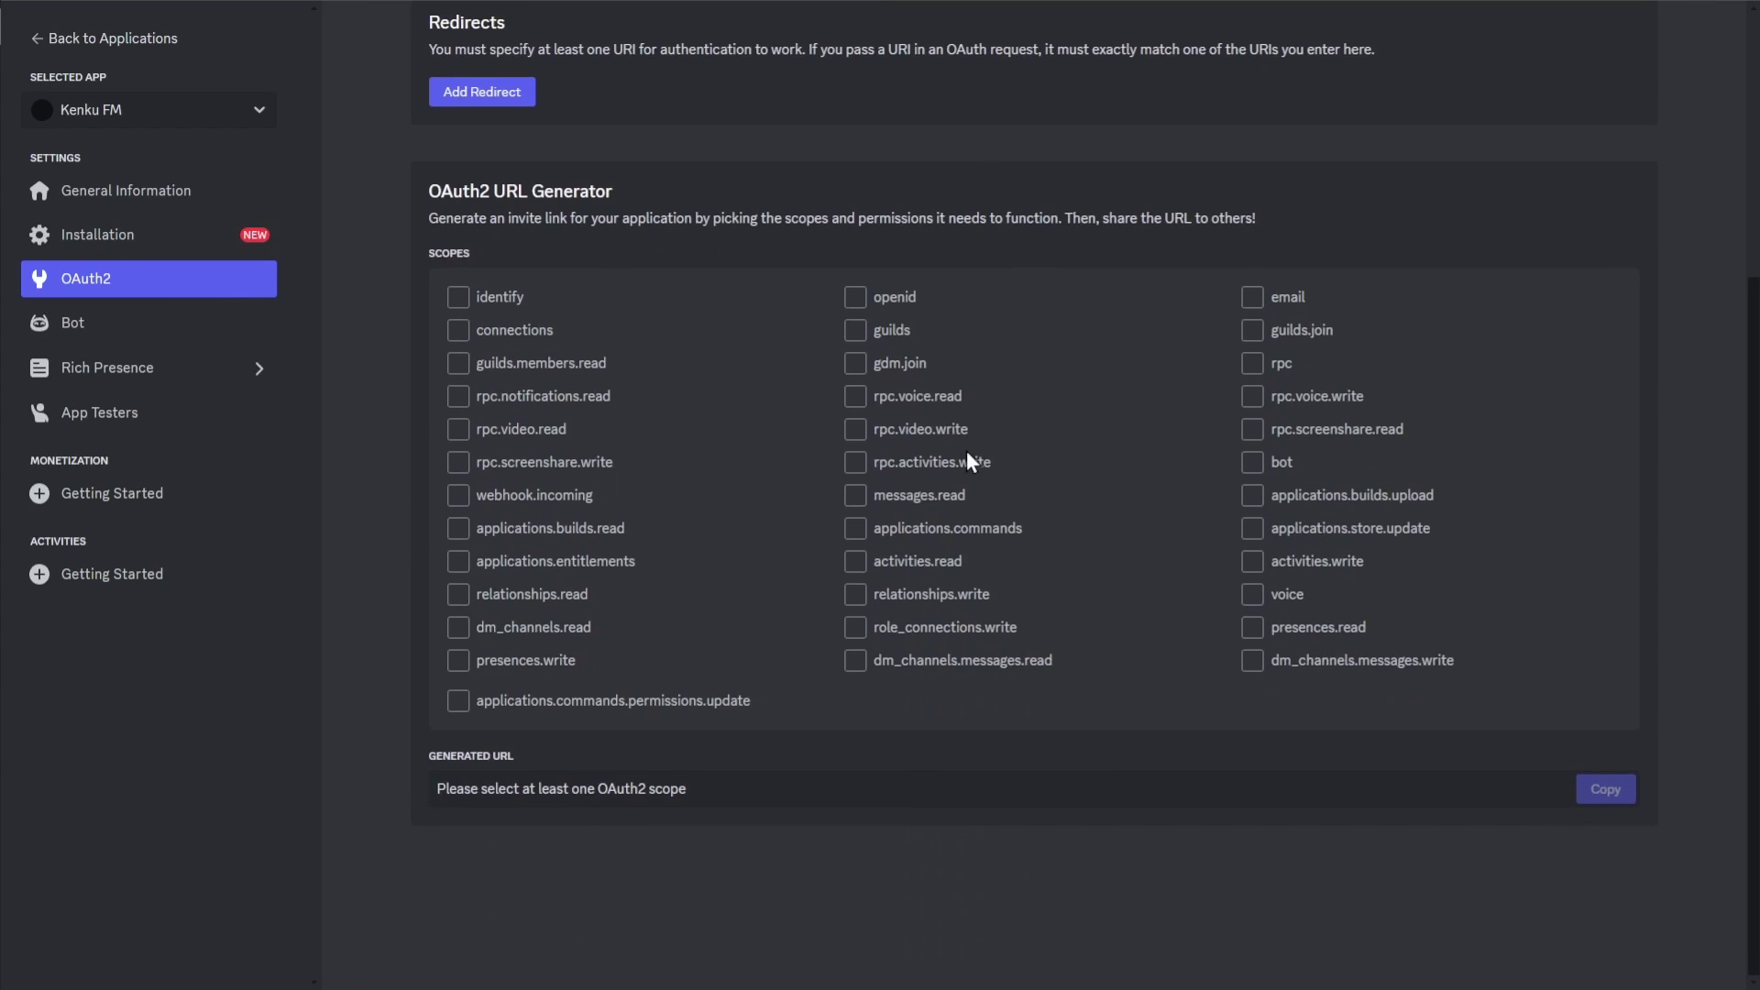
click(1252, 465)
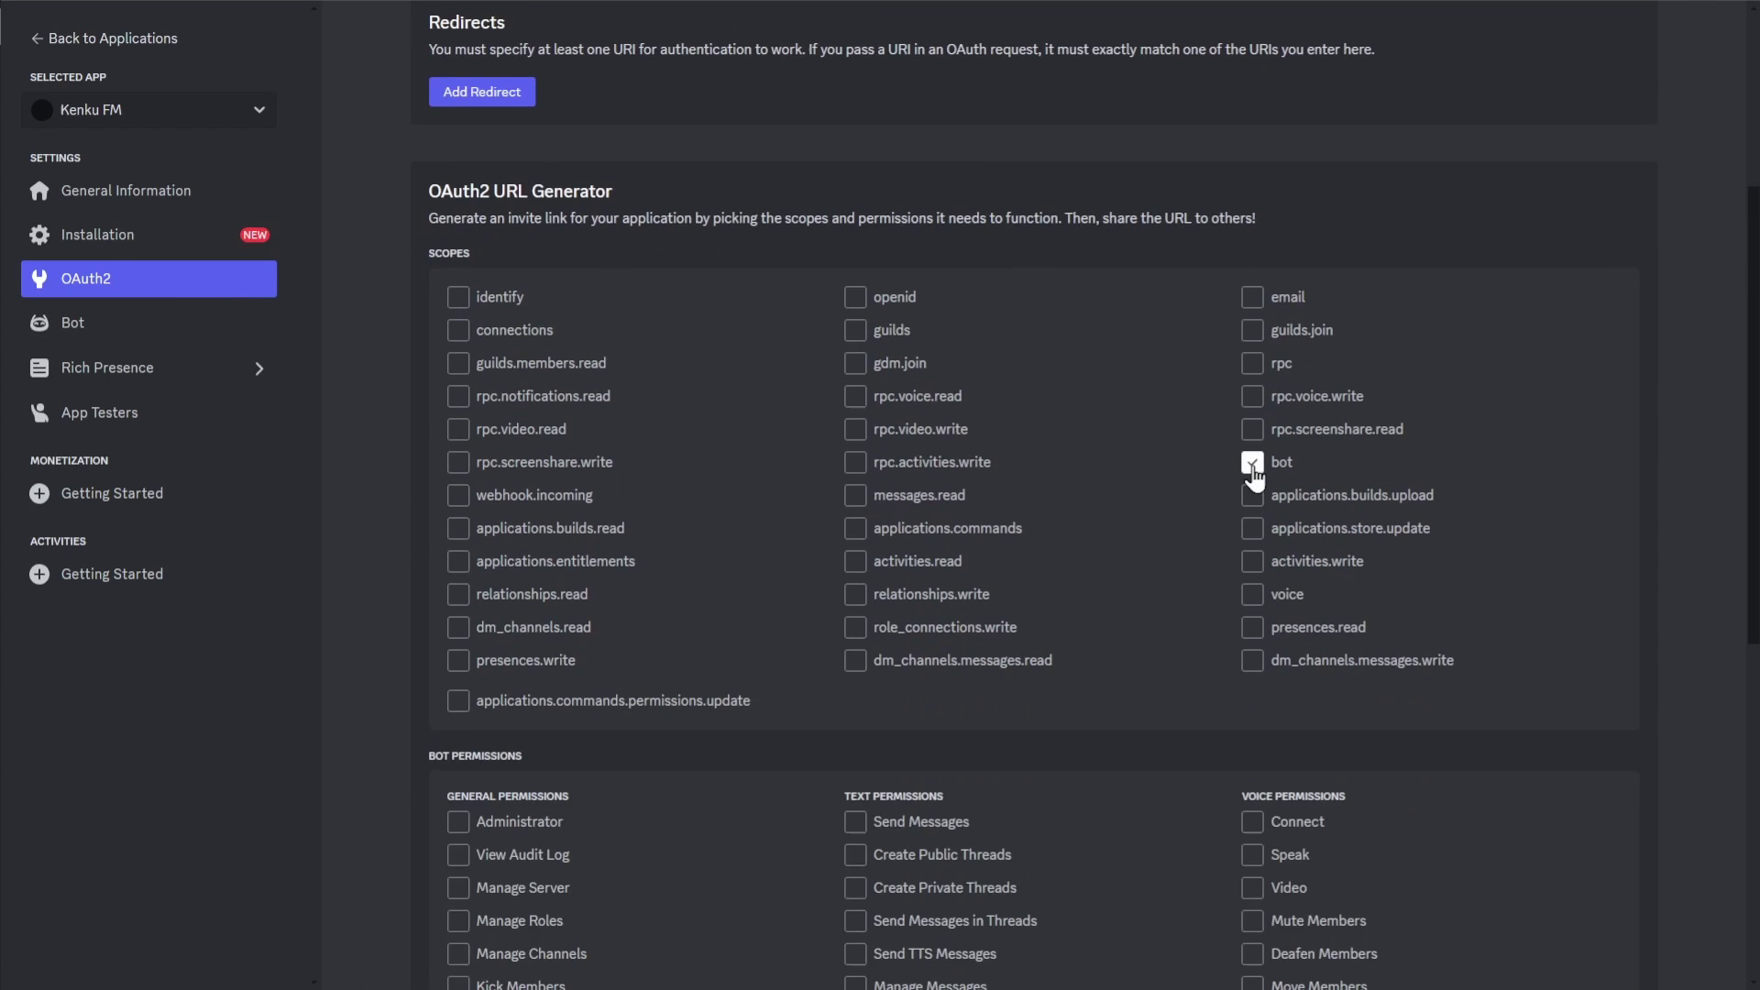
scroll(1254, 474, down, 5)
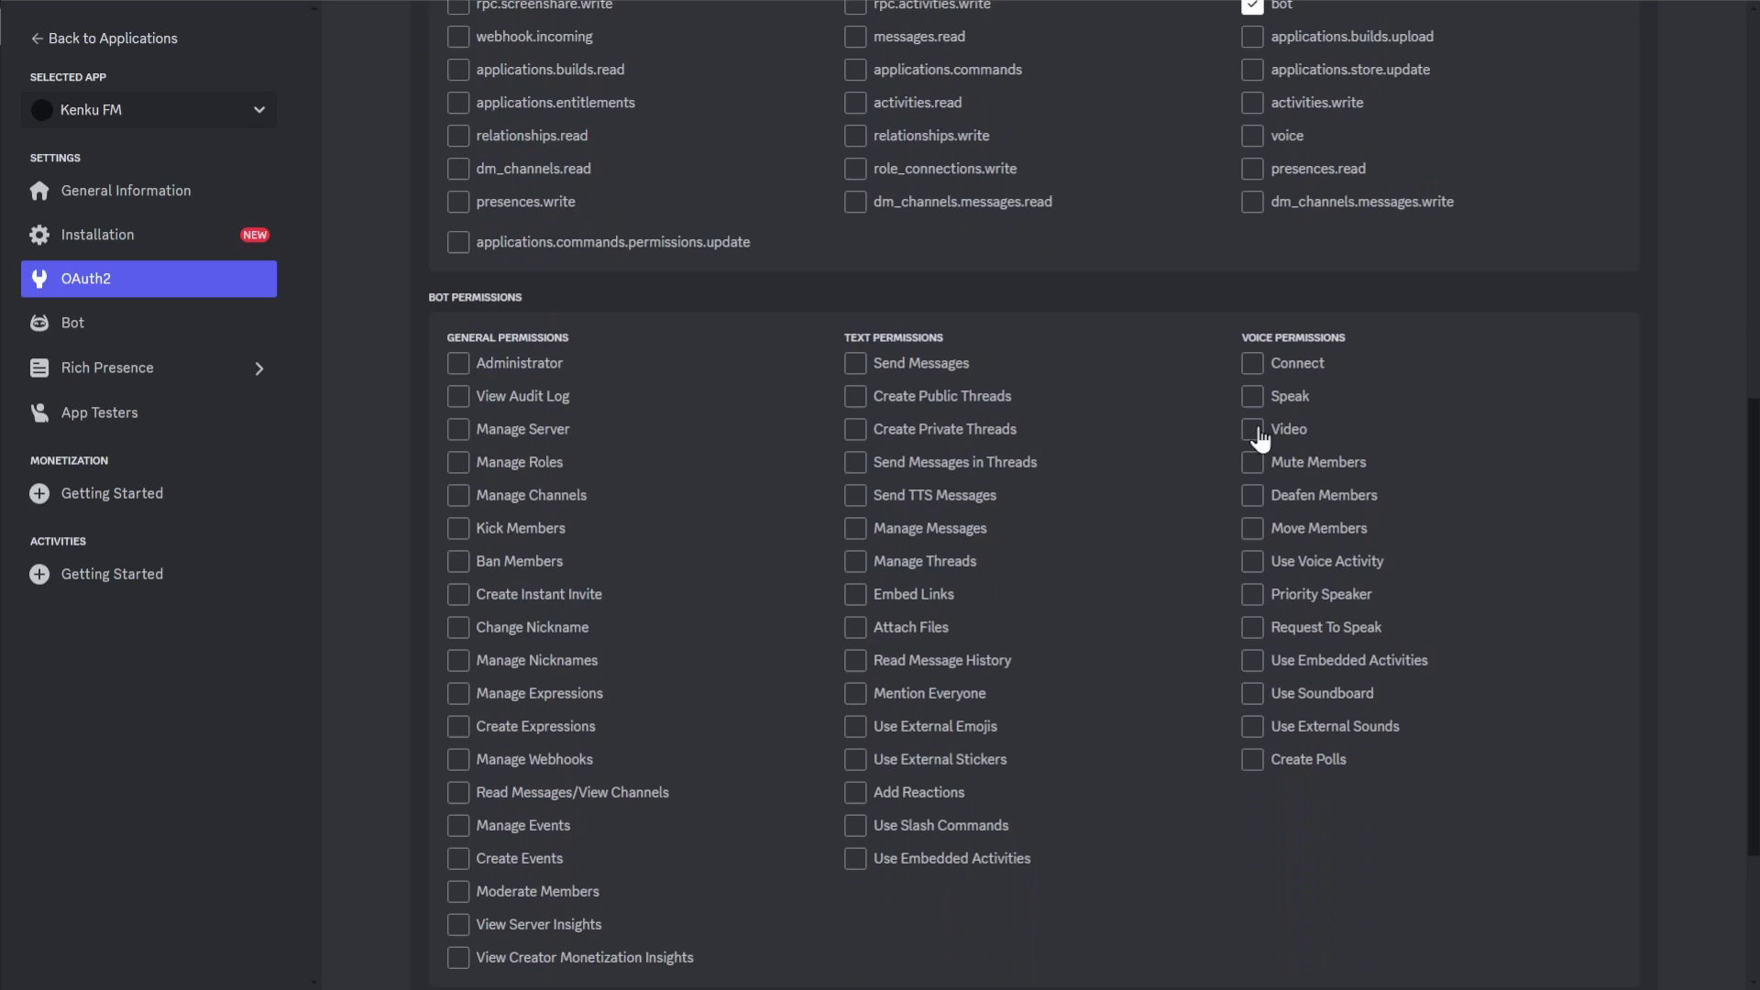
click(1253, 367)
click(1253, 403)
scroll(1255, 421, down, 3)
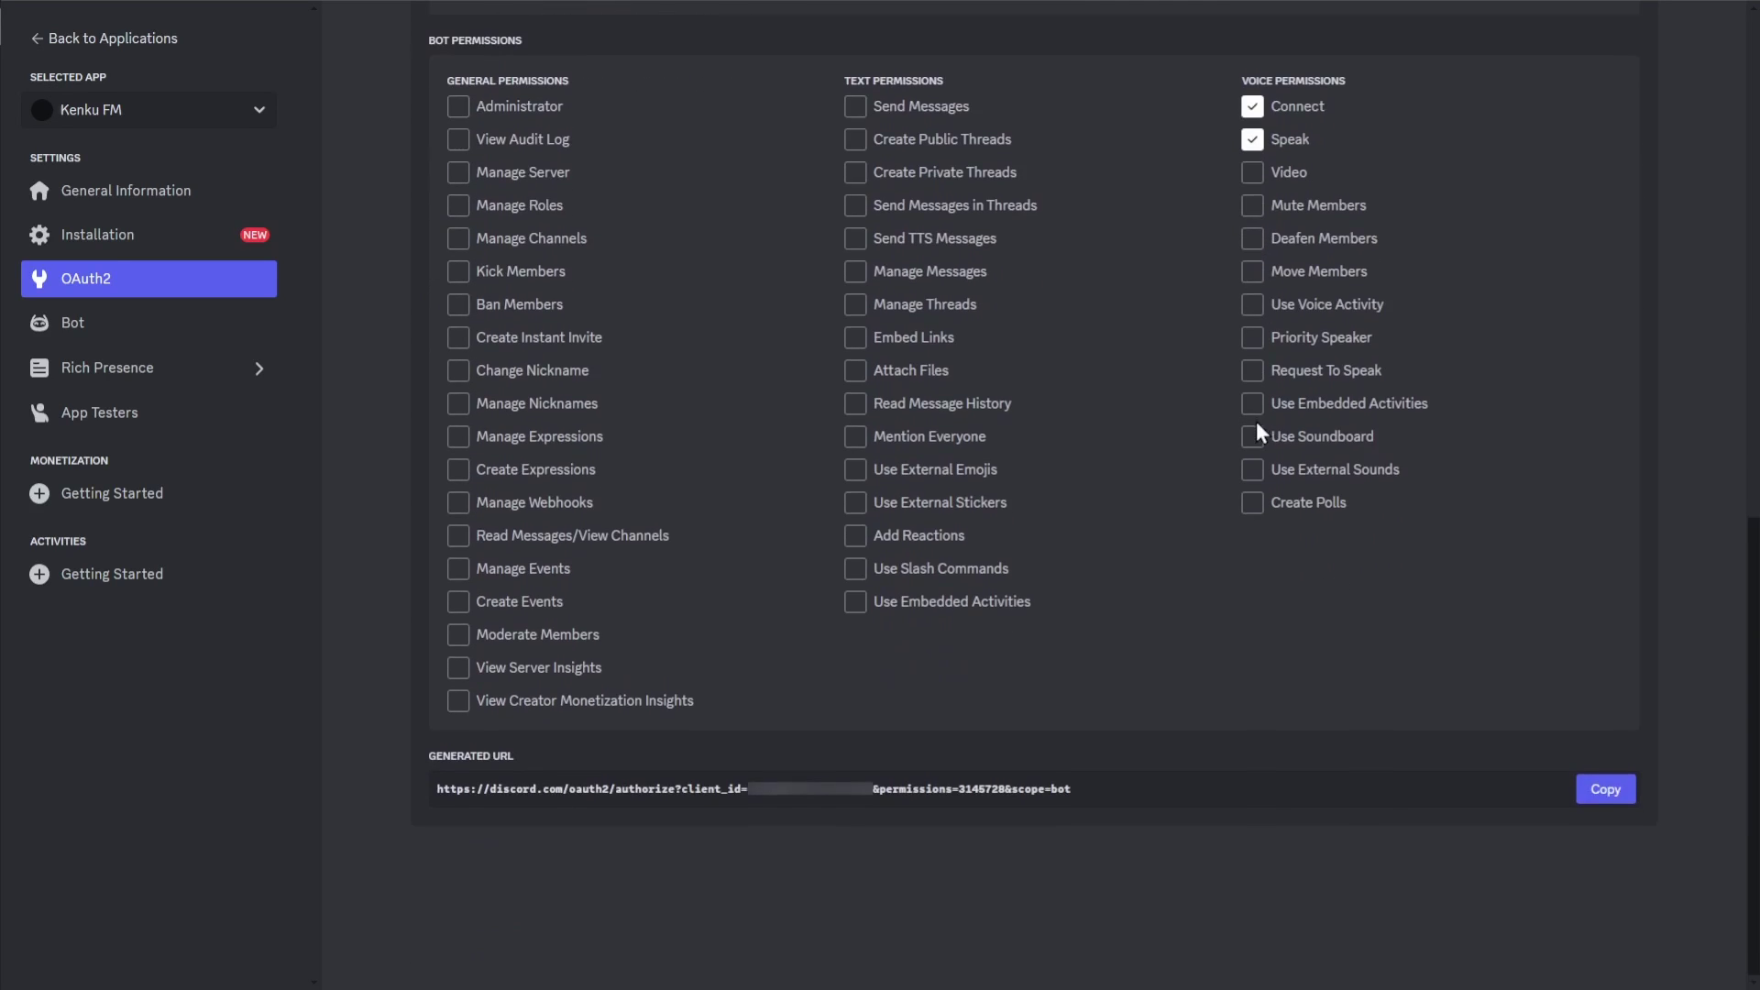
click(1609, 810)
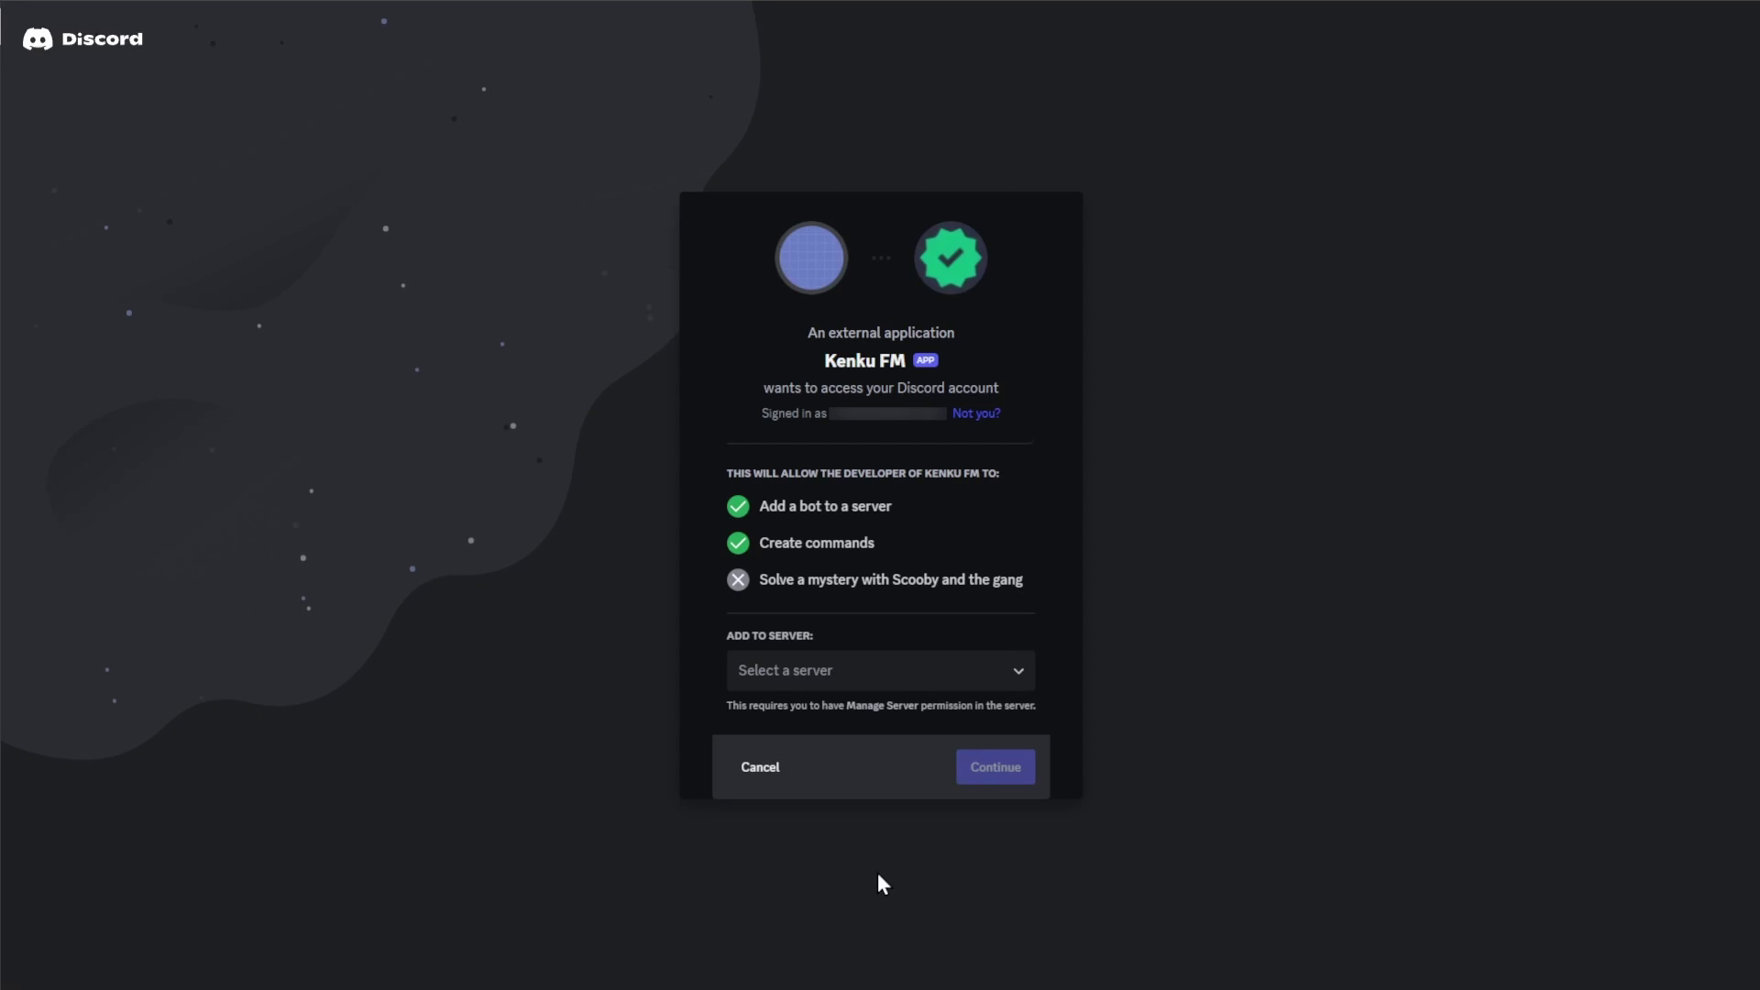
Authorise Kenku FM on the Tabletop Heaven server with Connect and Speak permissions, complete the human verification and go to the server
click(1017, 679)
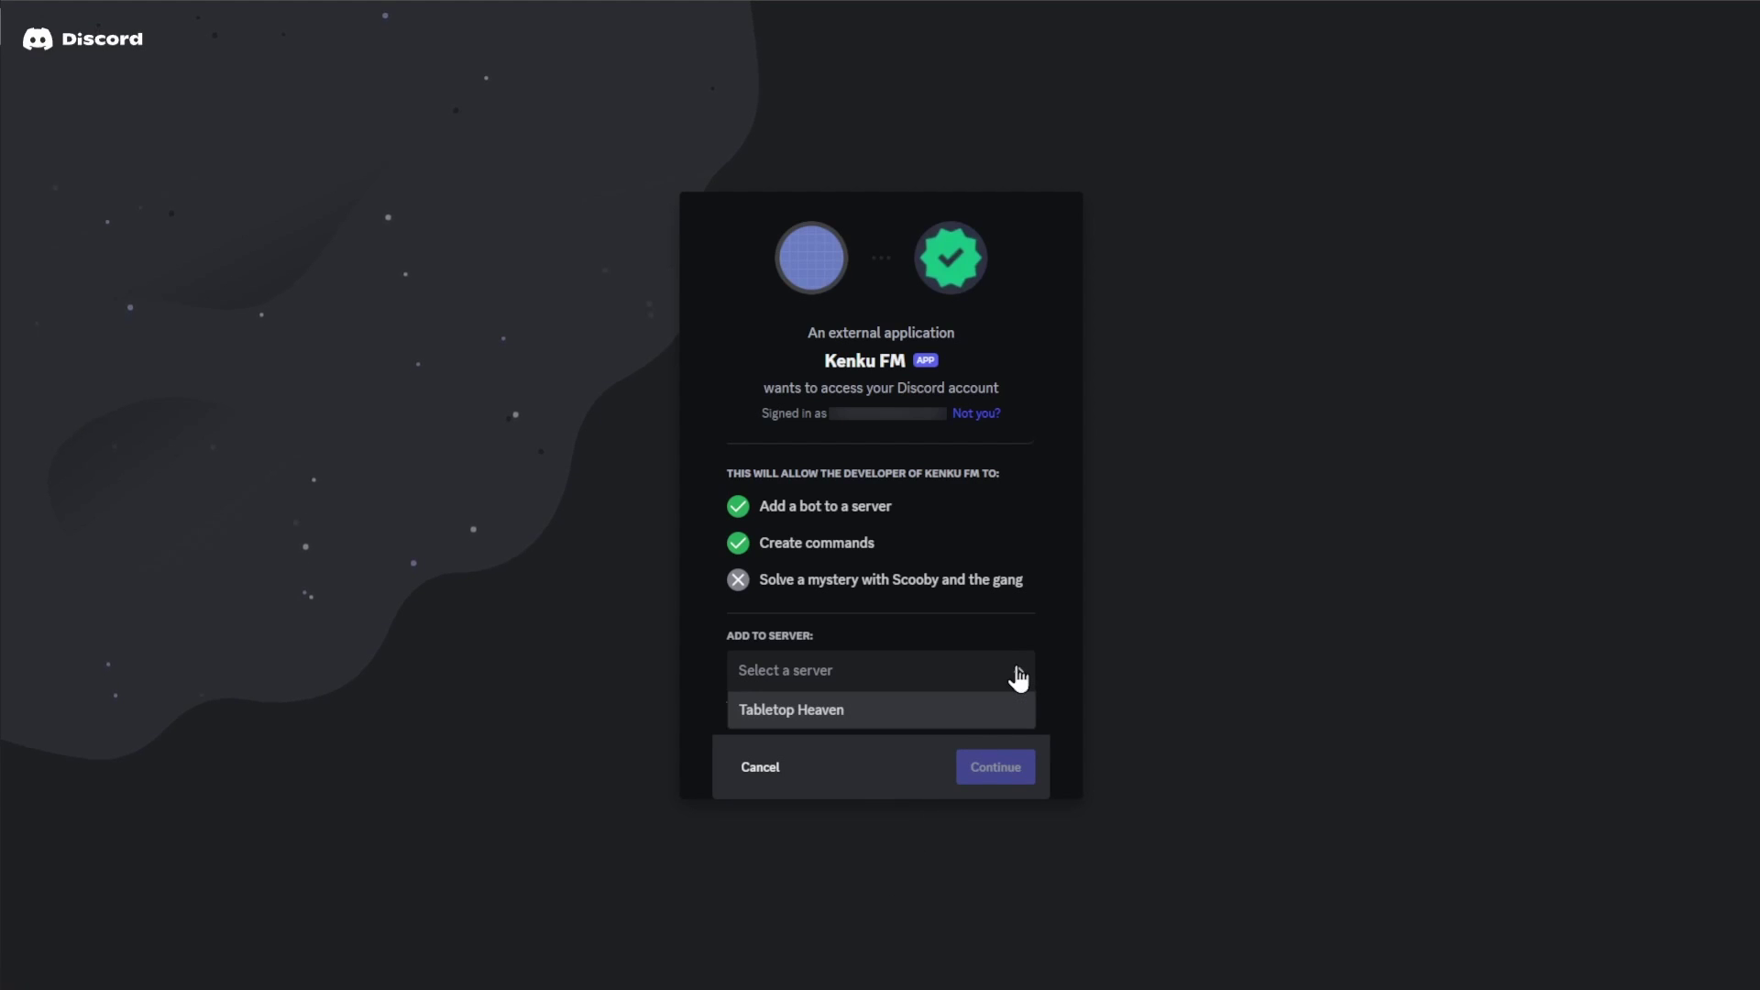
click(862, 714)
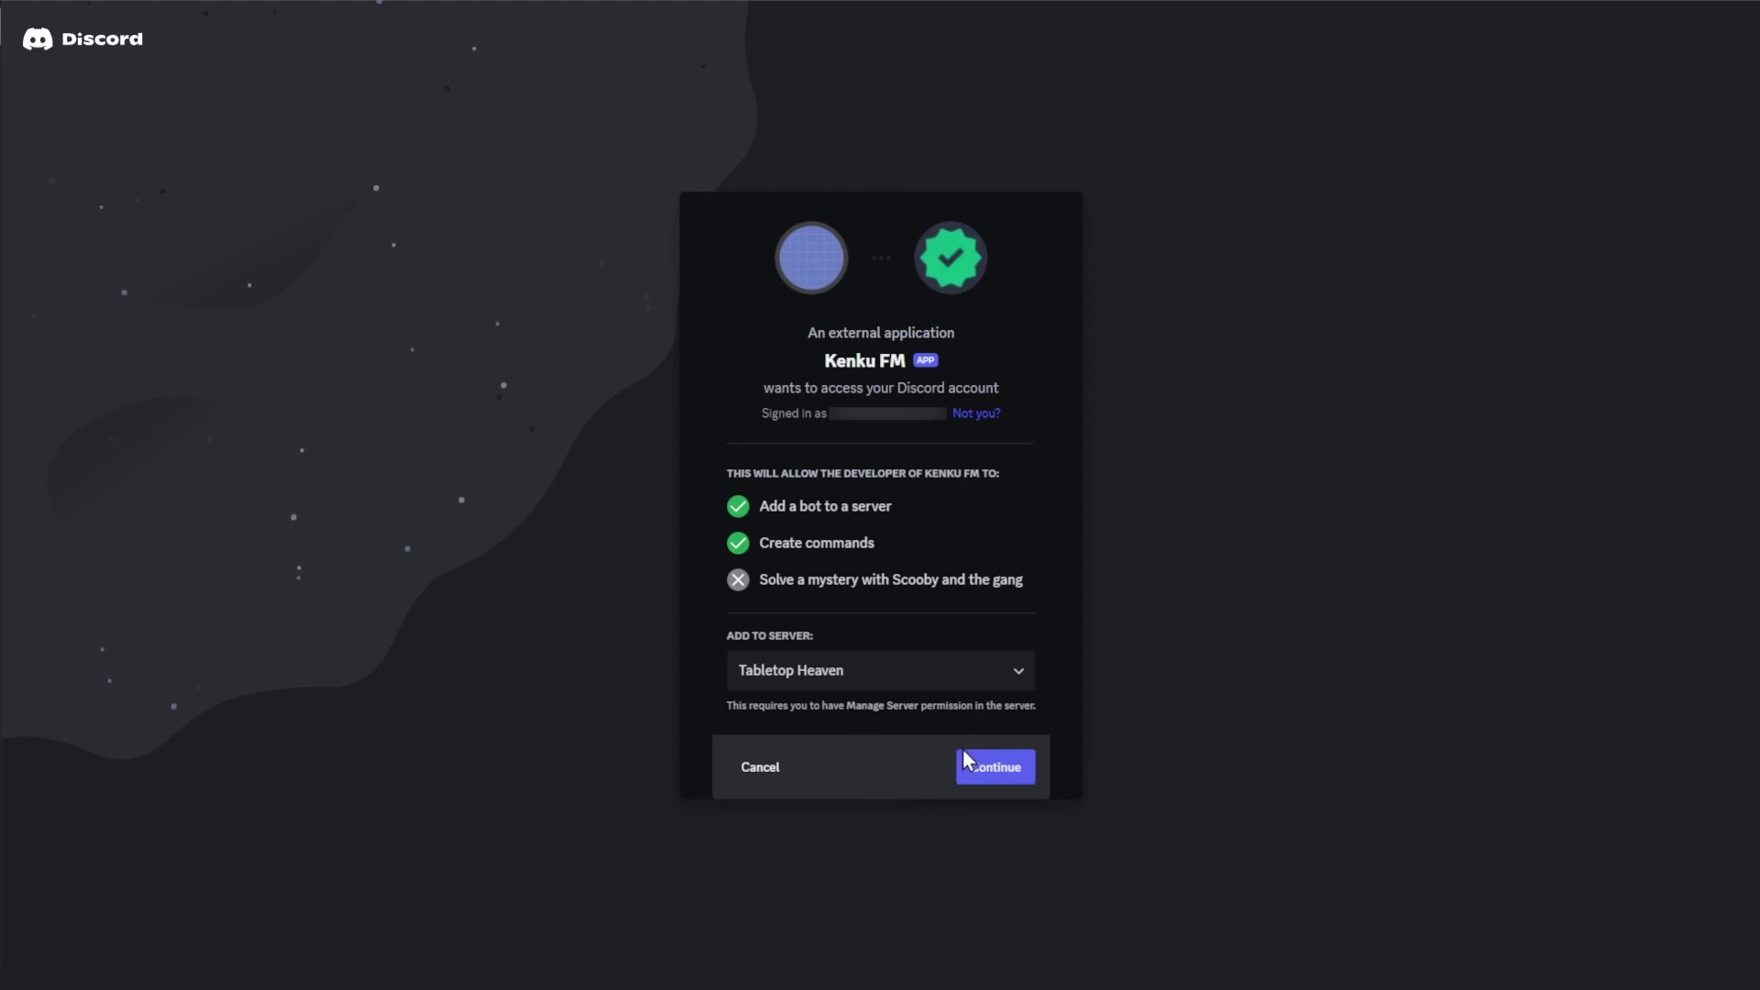
click(1002, 776)
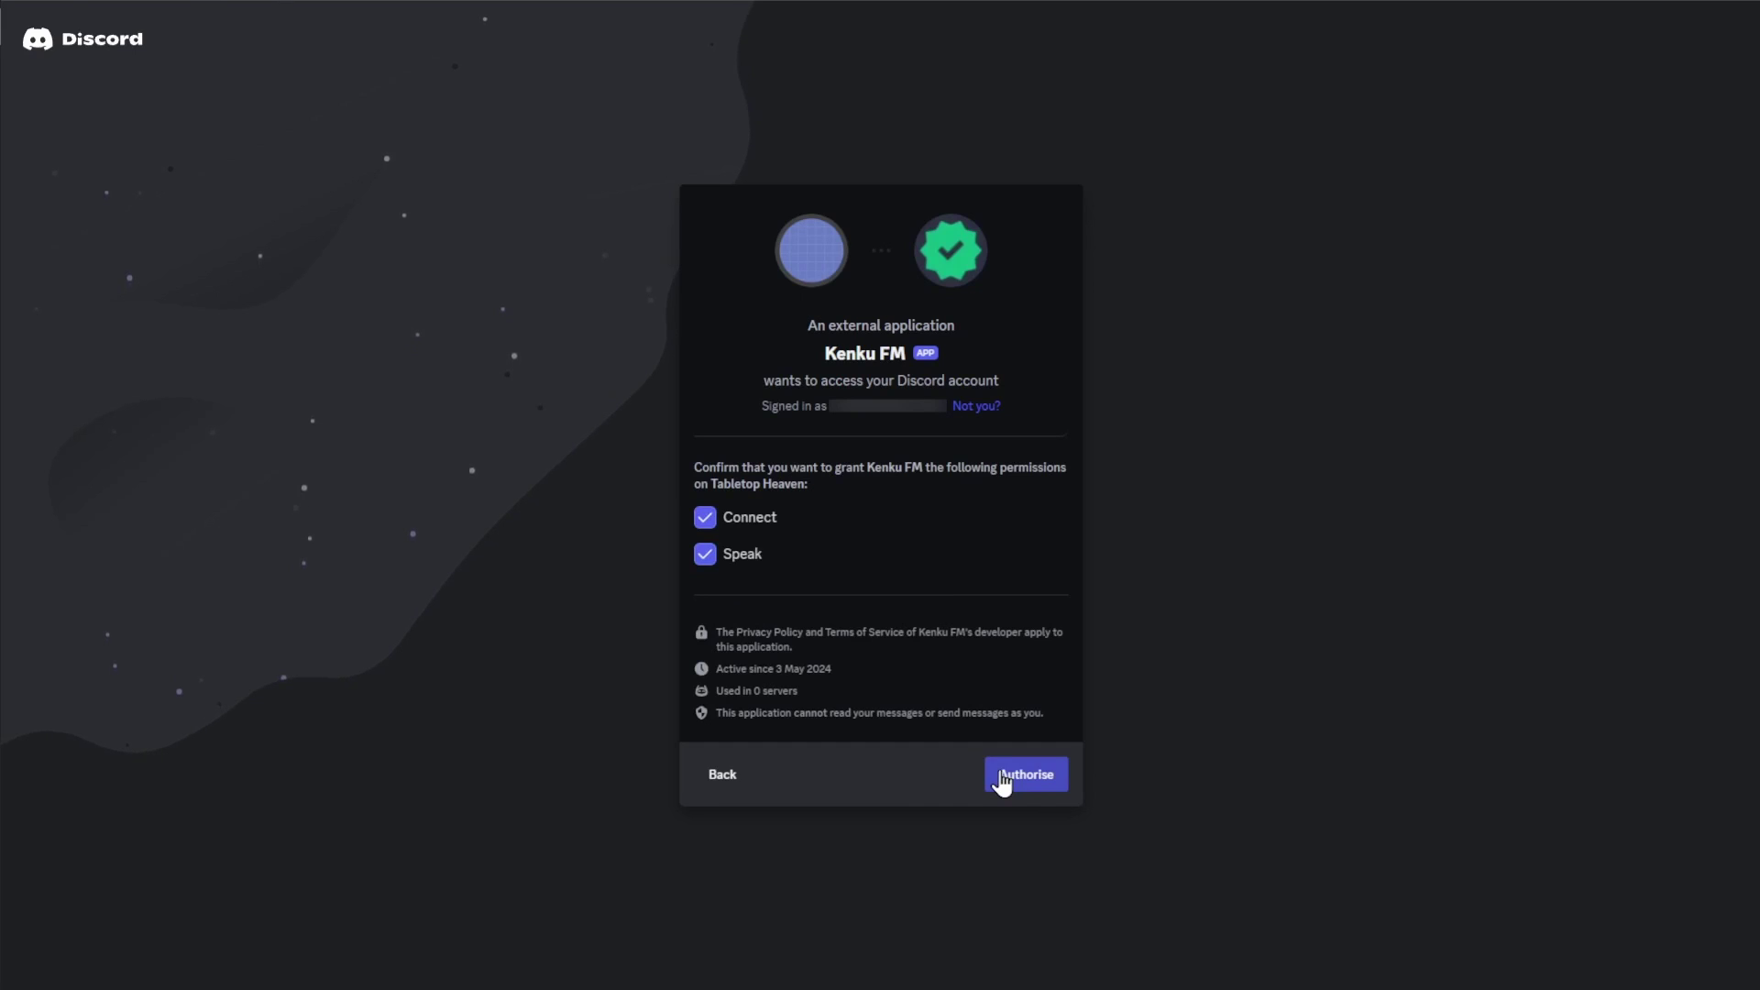
click(1034, 776)
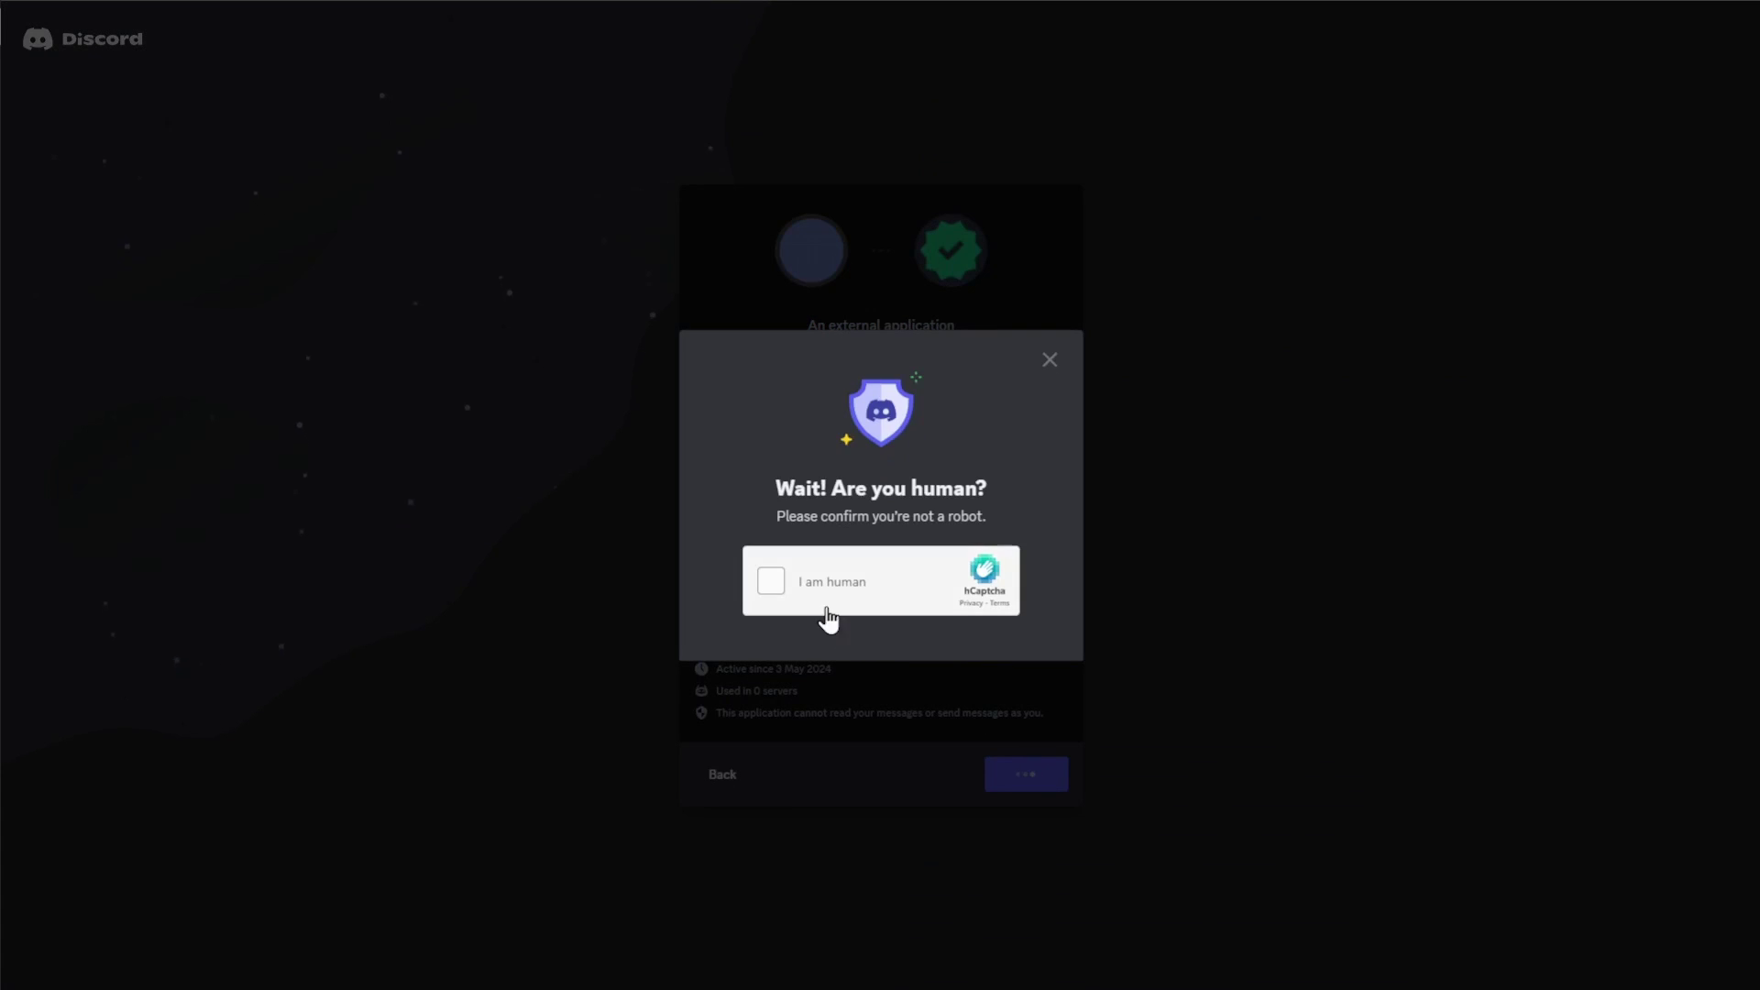
click(771, 581)
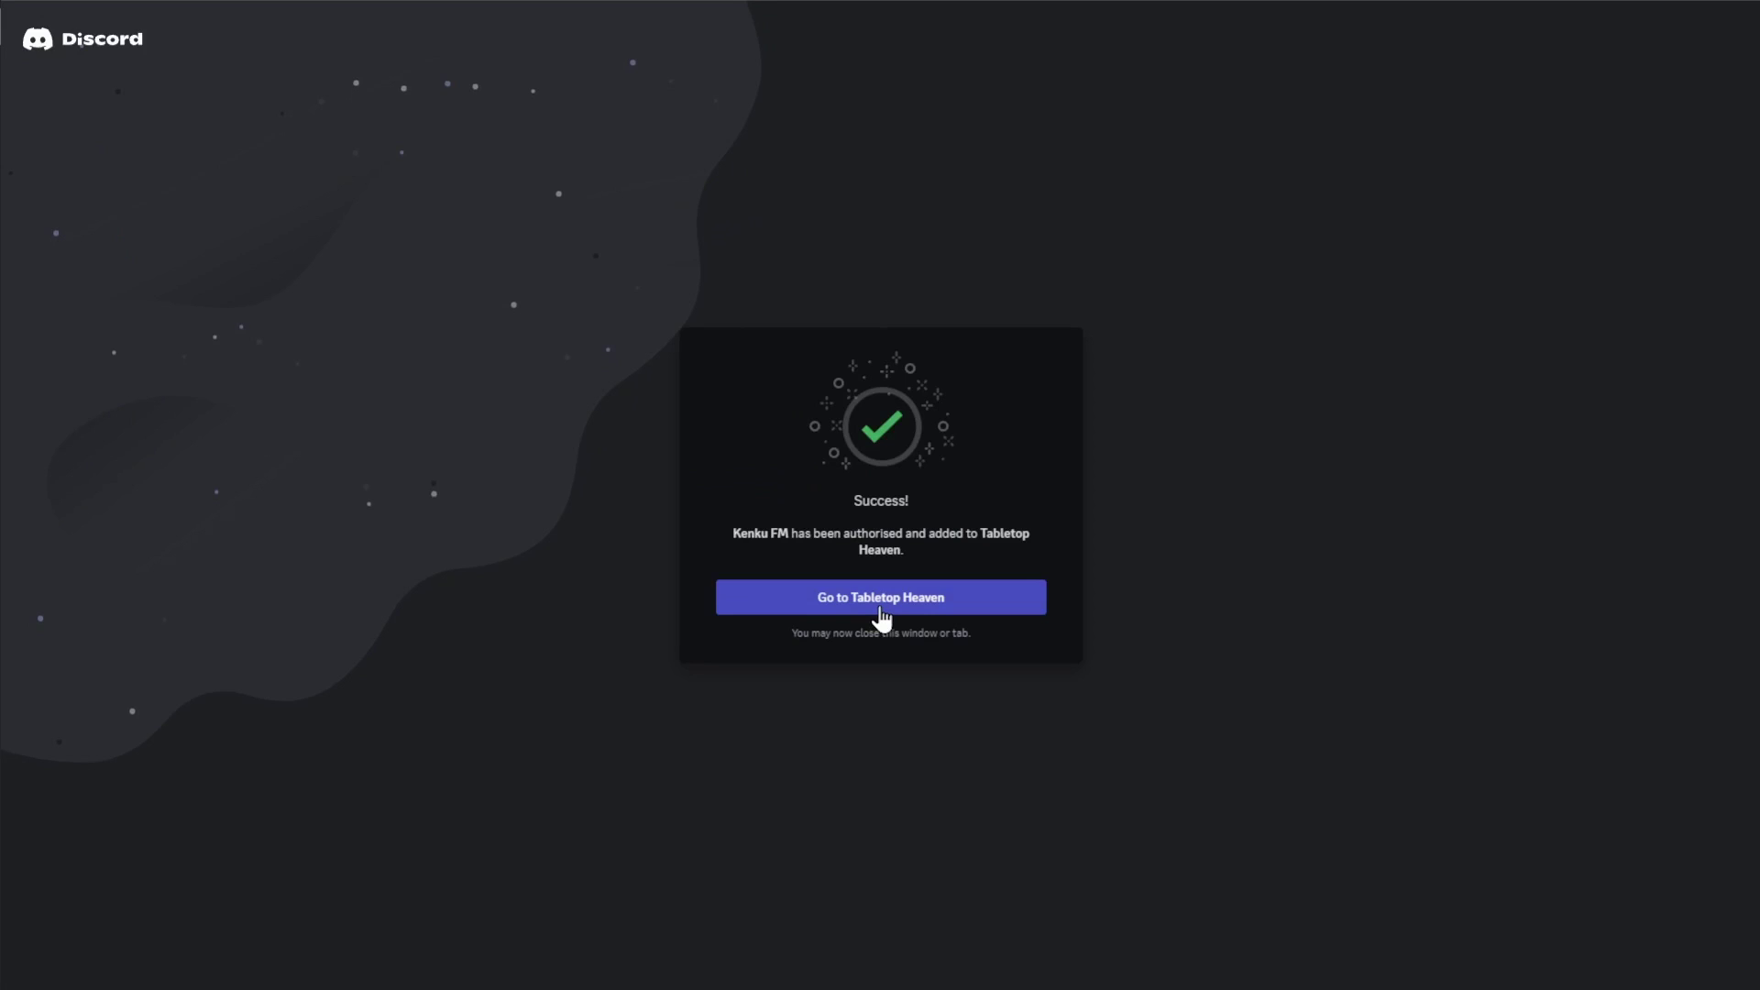
click(881, 619)
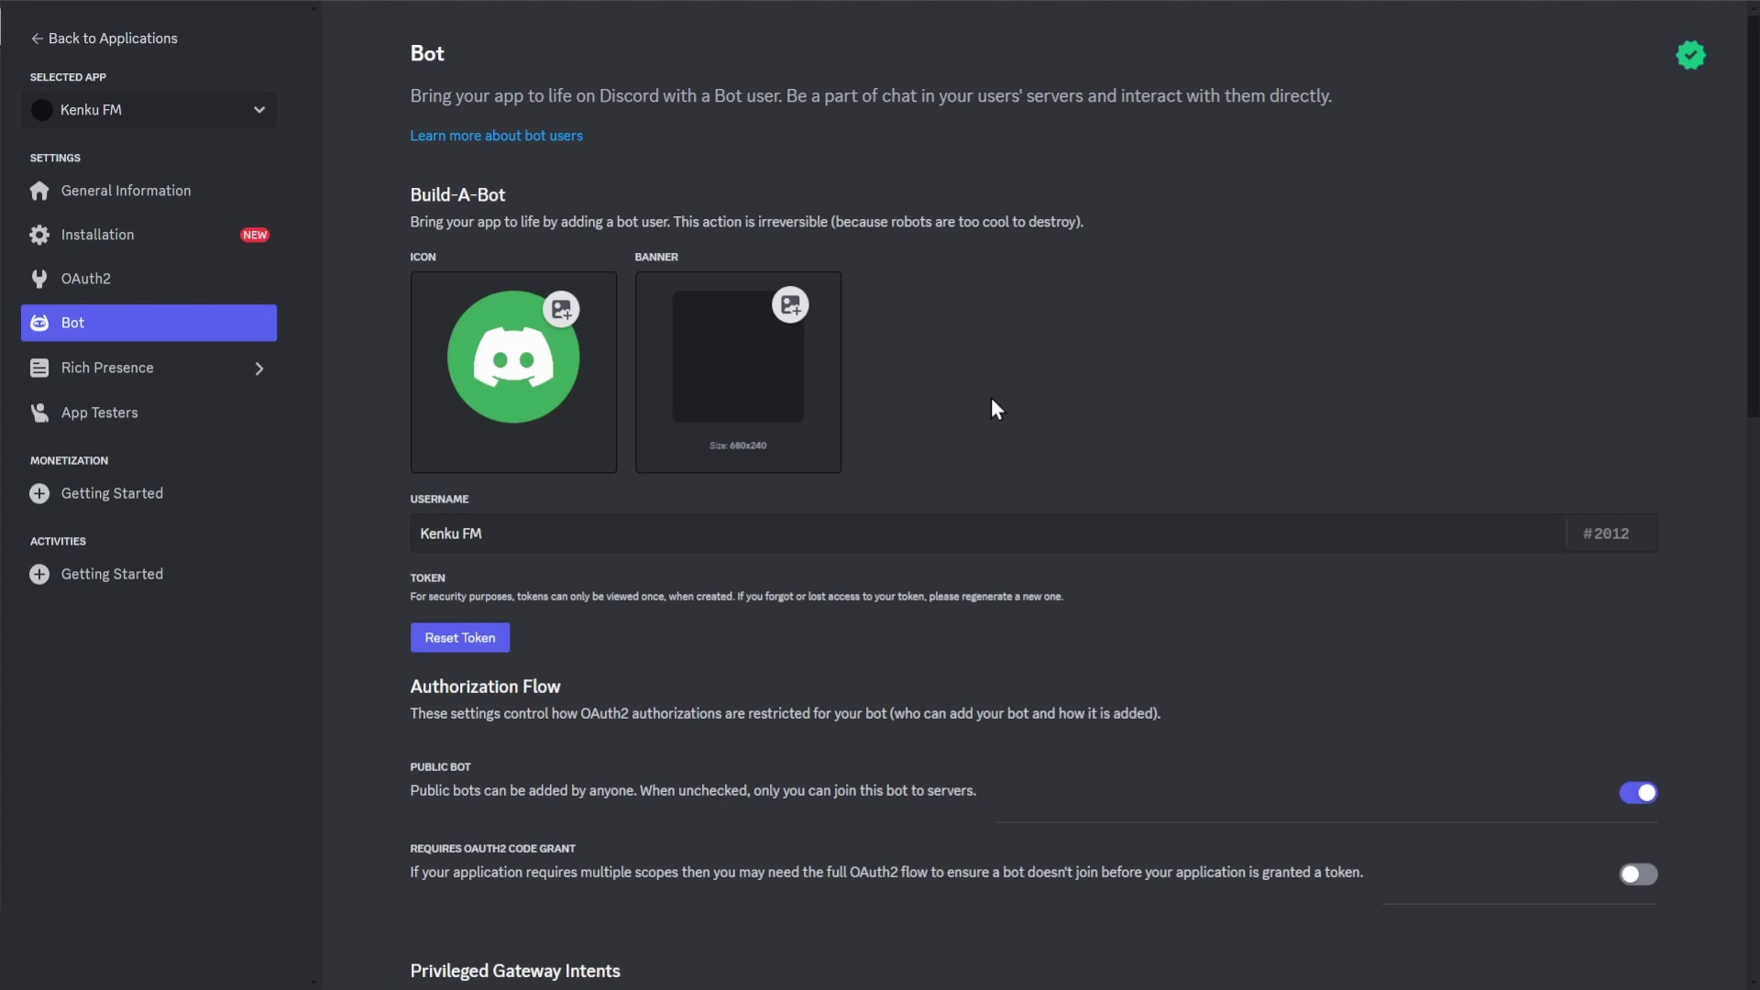
Reset the bot's token, verifying with the account password, copy the new token and save the bot's new Kenku icon
click(456, 641)
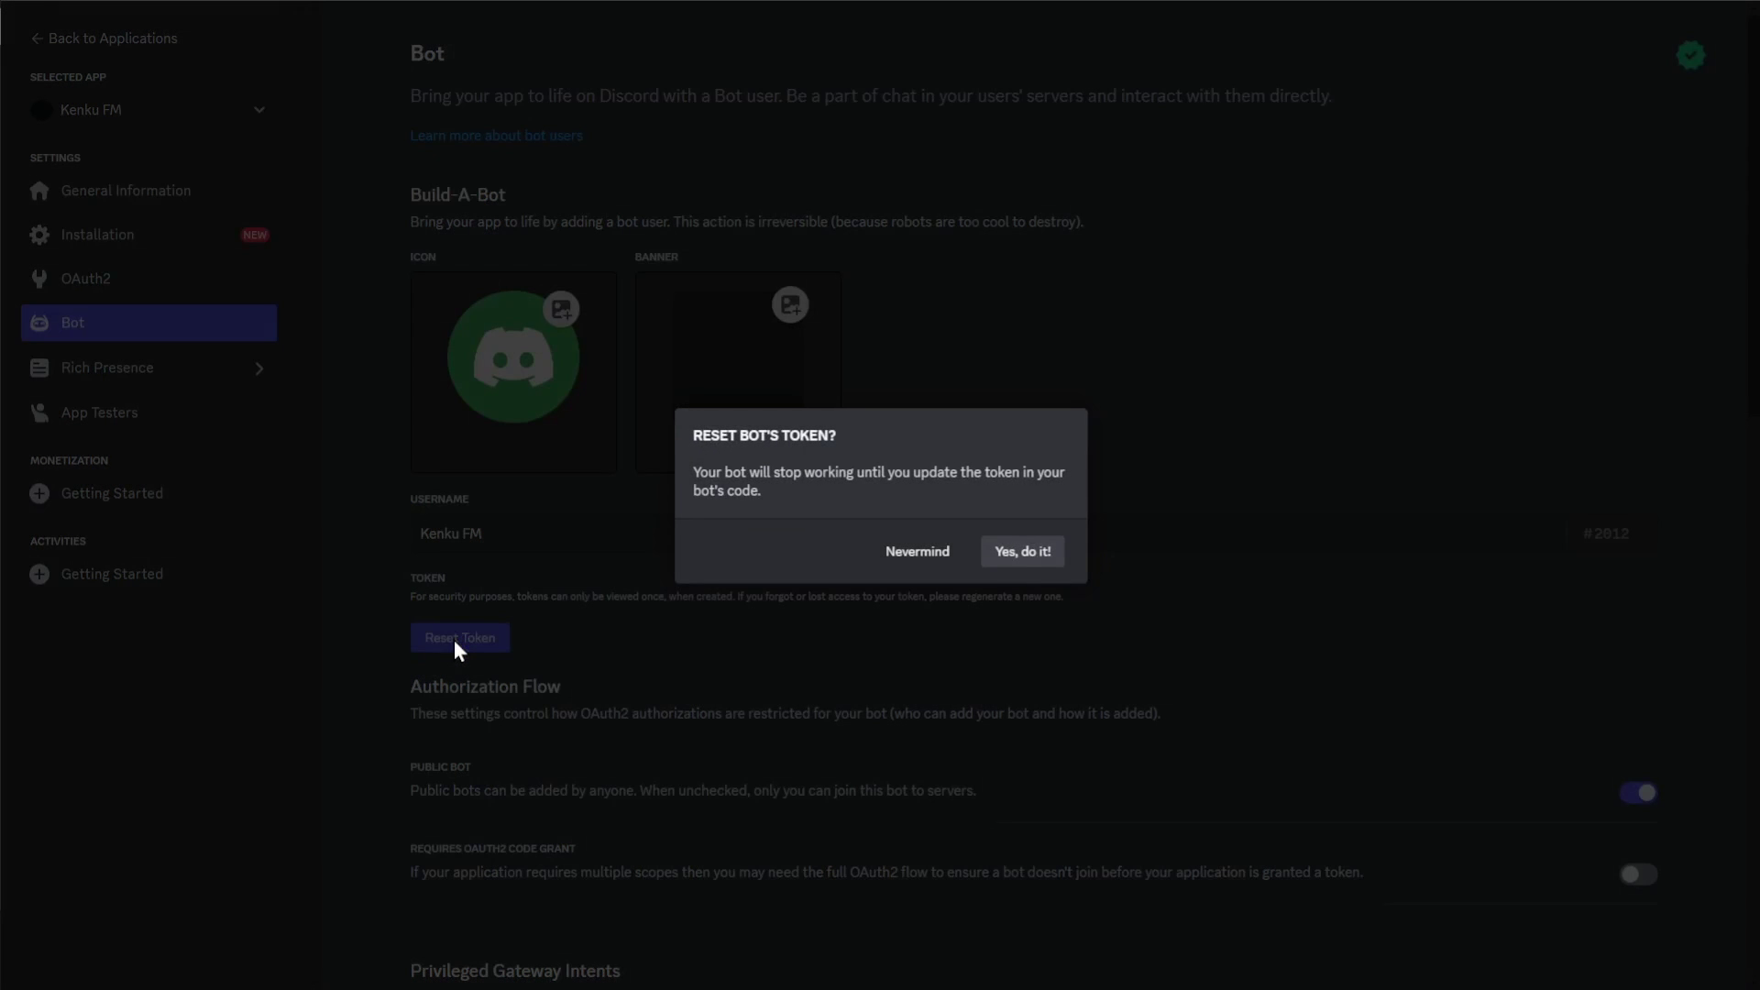
click(1016, 552)
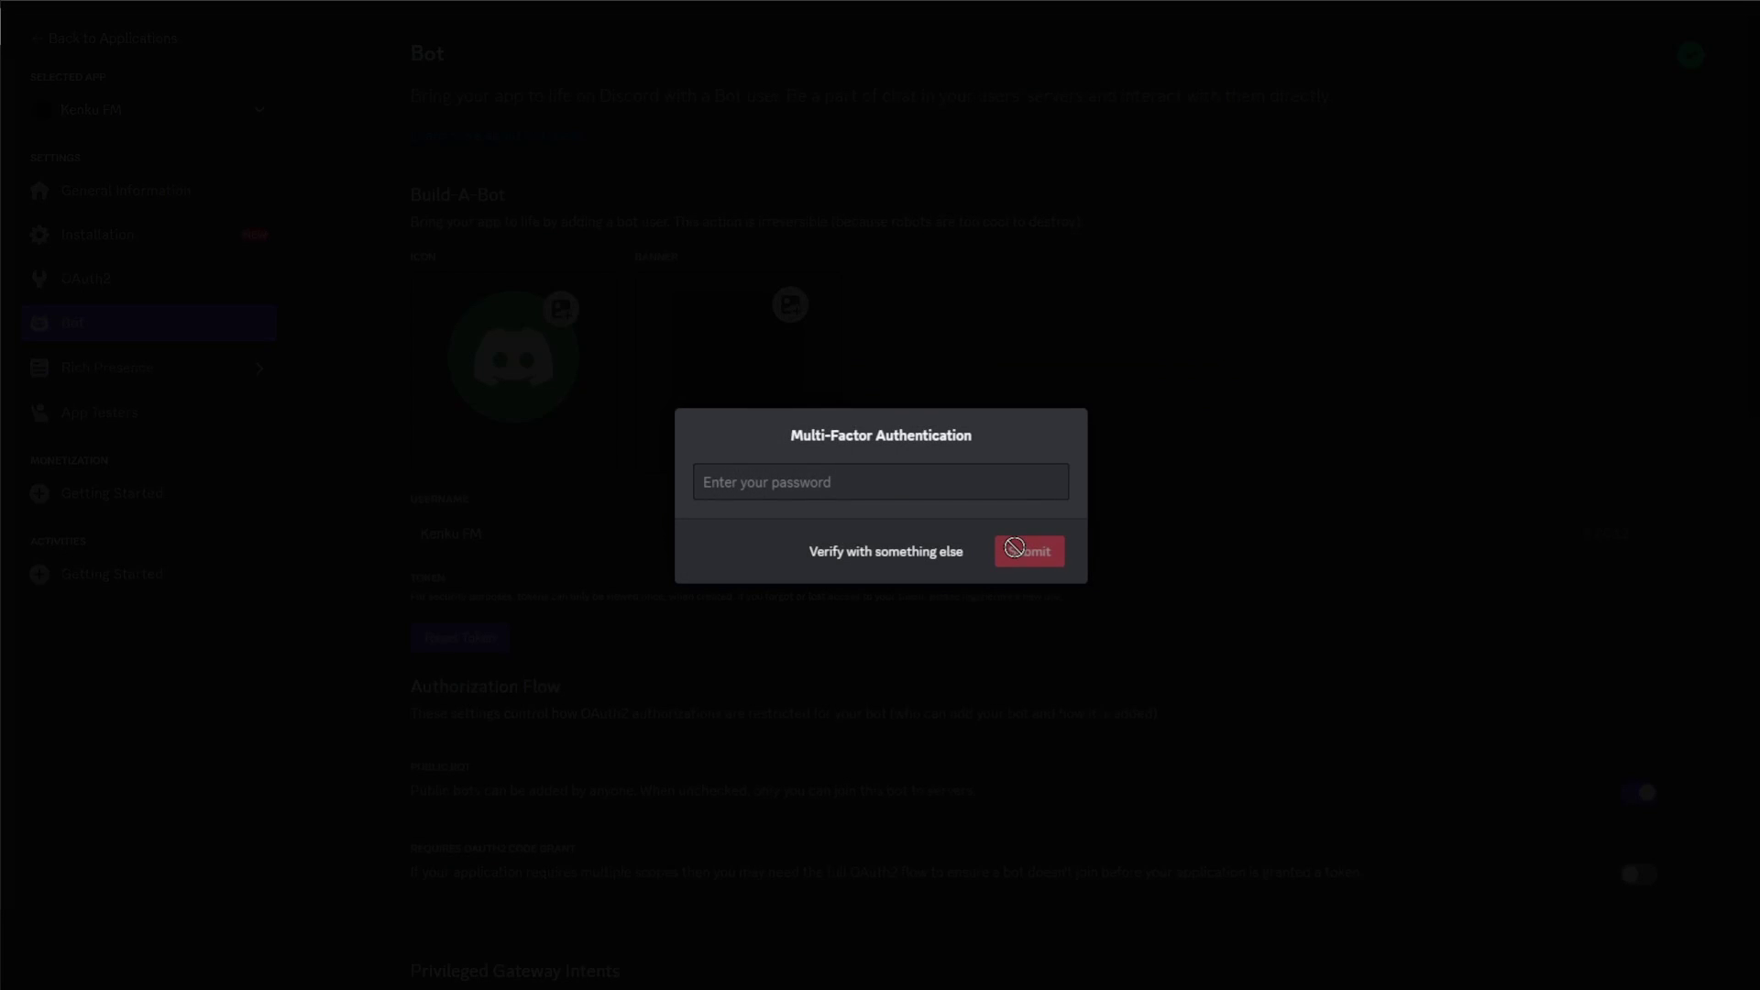
click(912, 483)
key(ctrl+v)
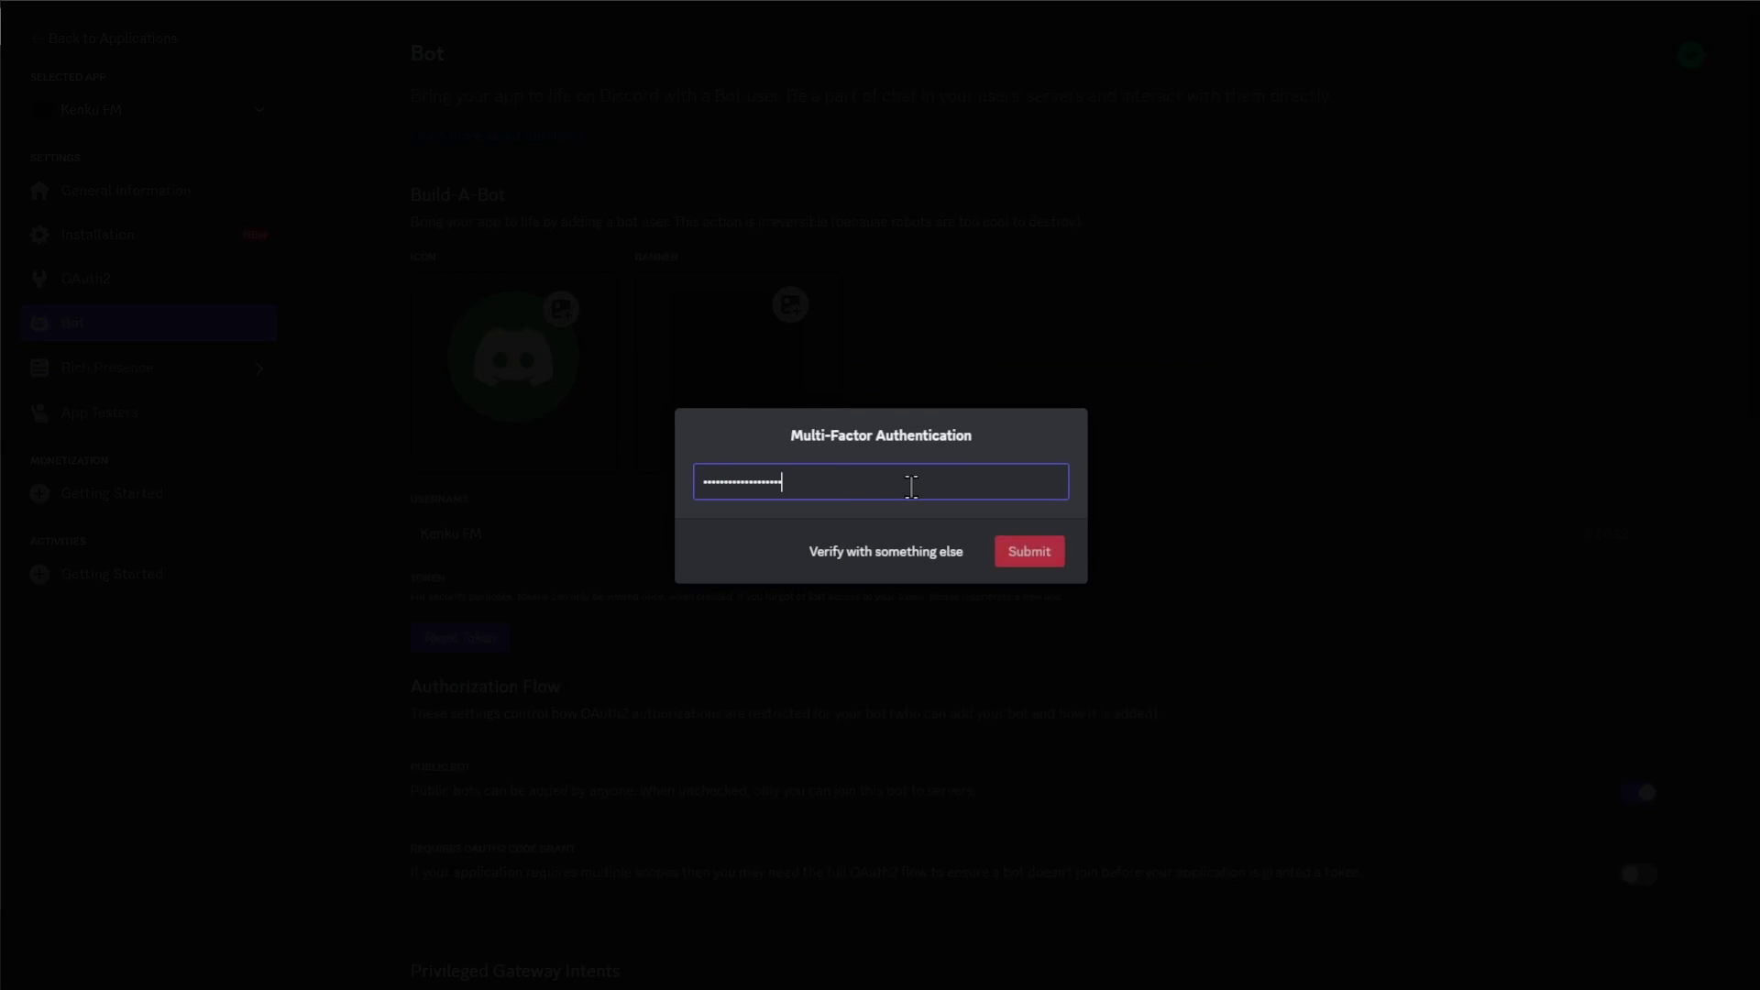
click(1018, 557)
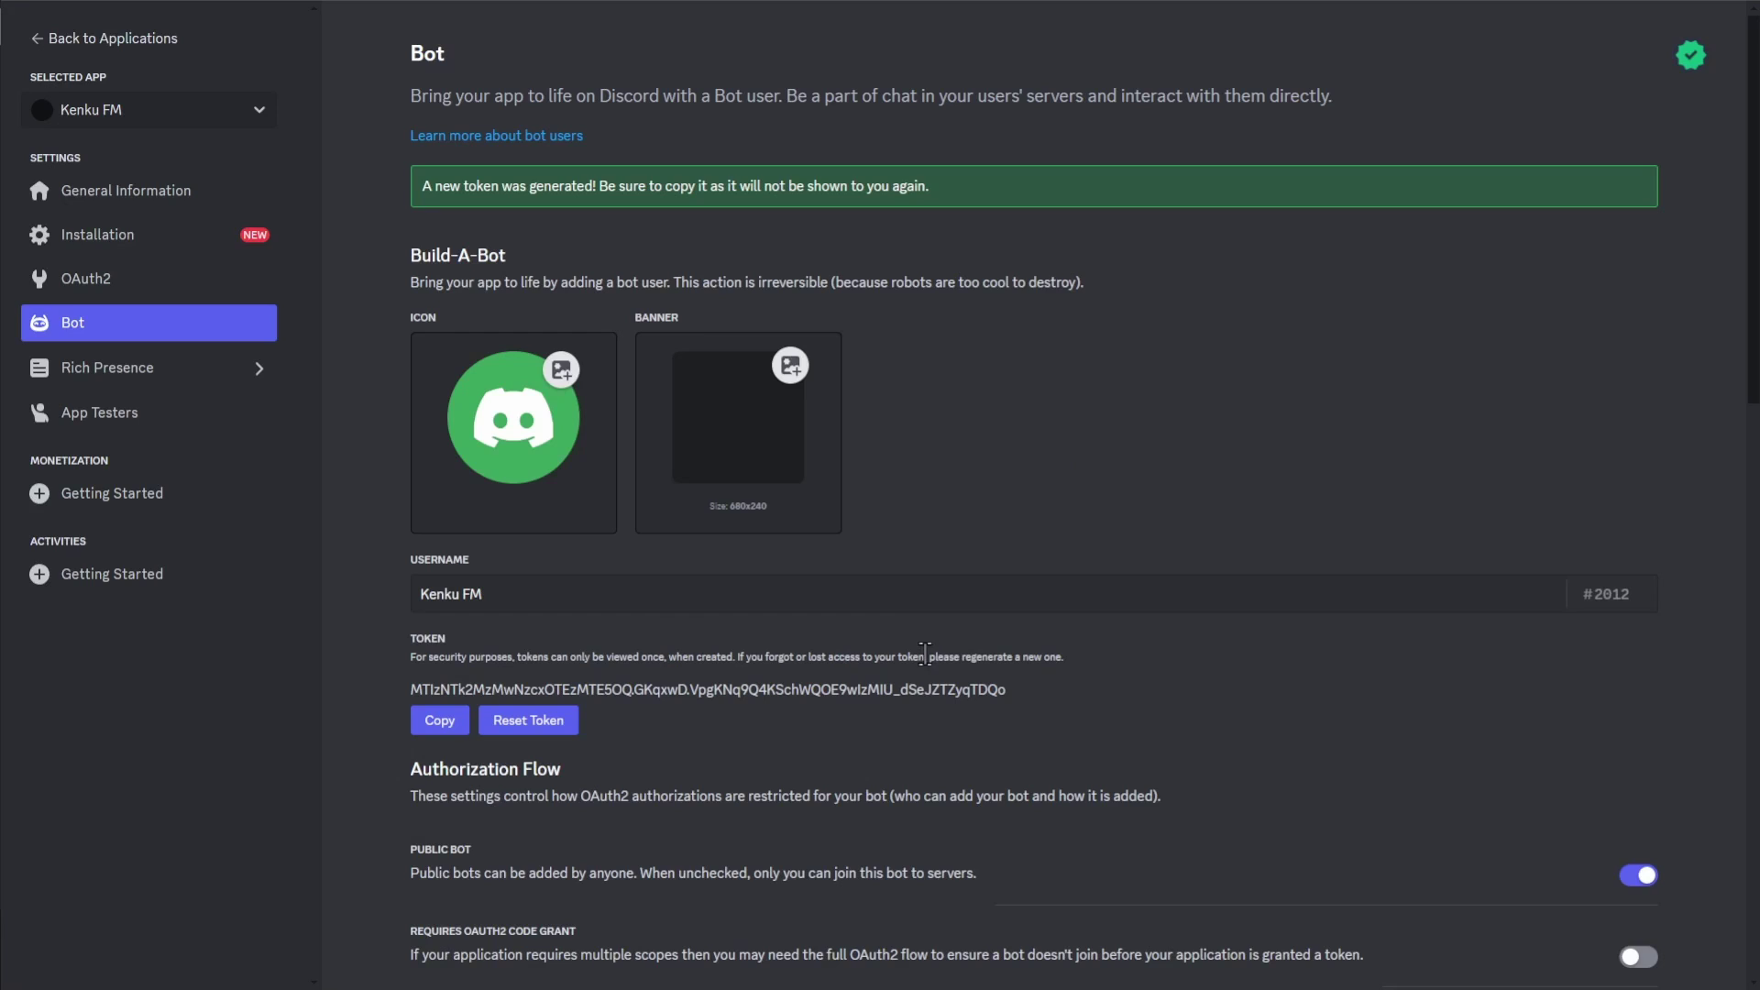
click(443, 733)
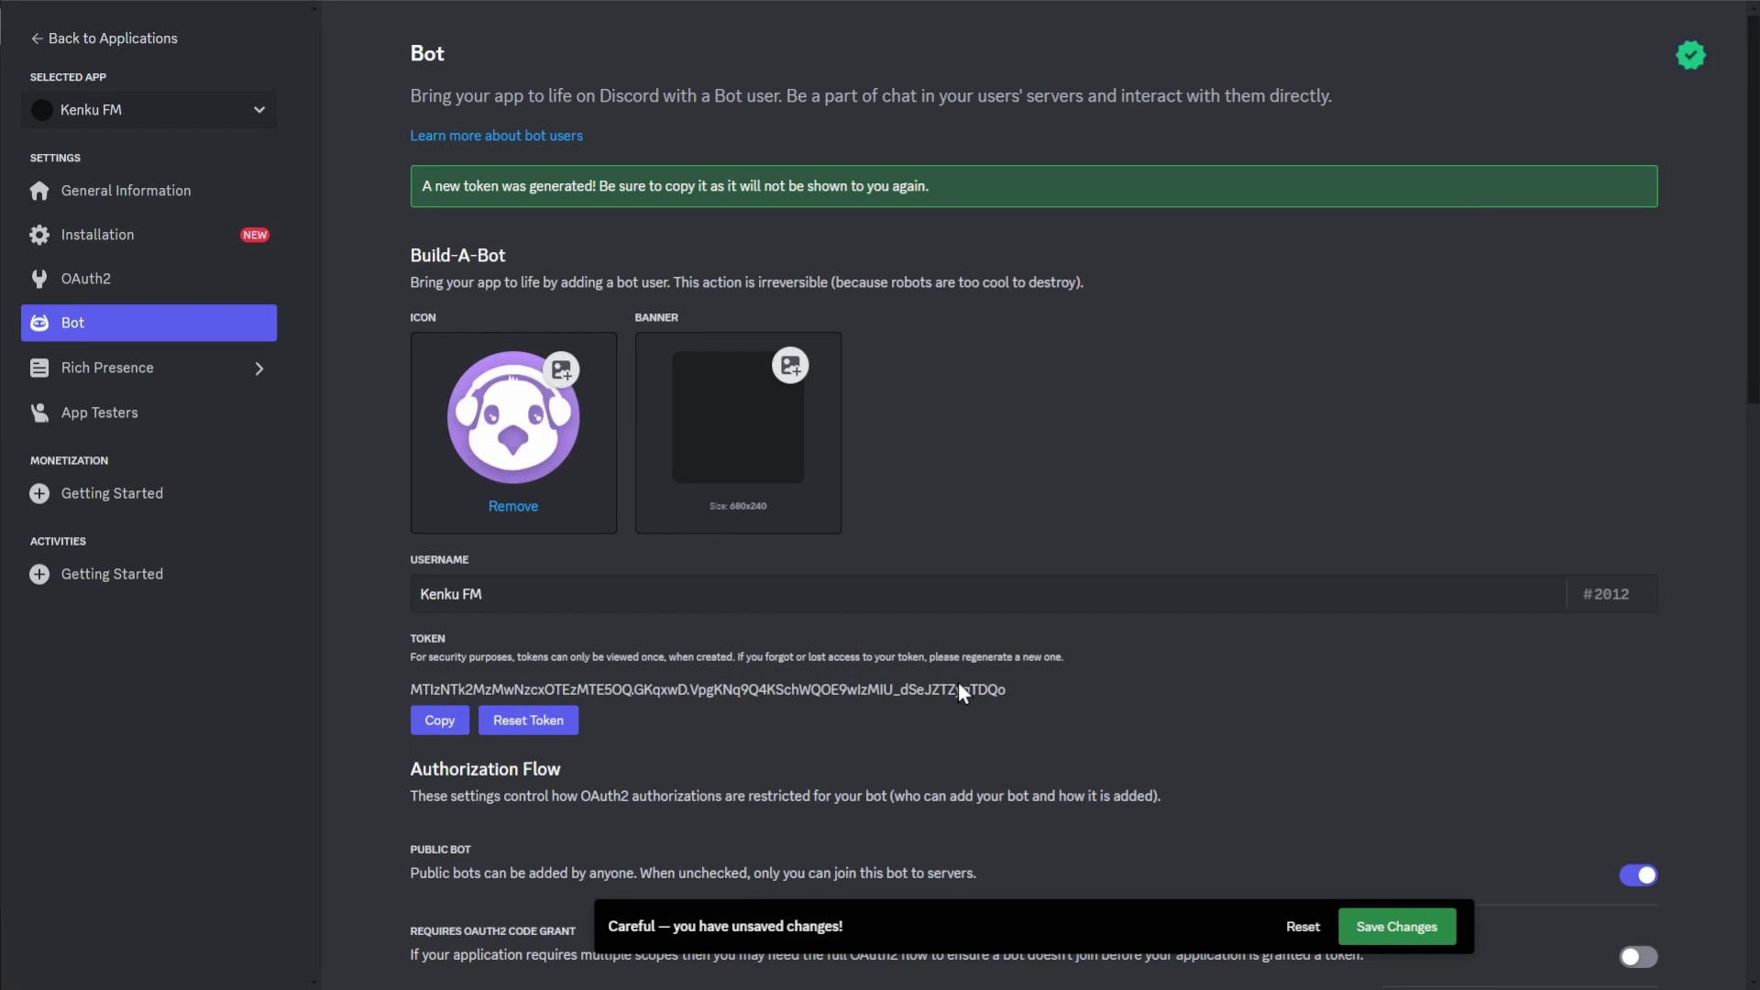
click(1398, 926)
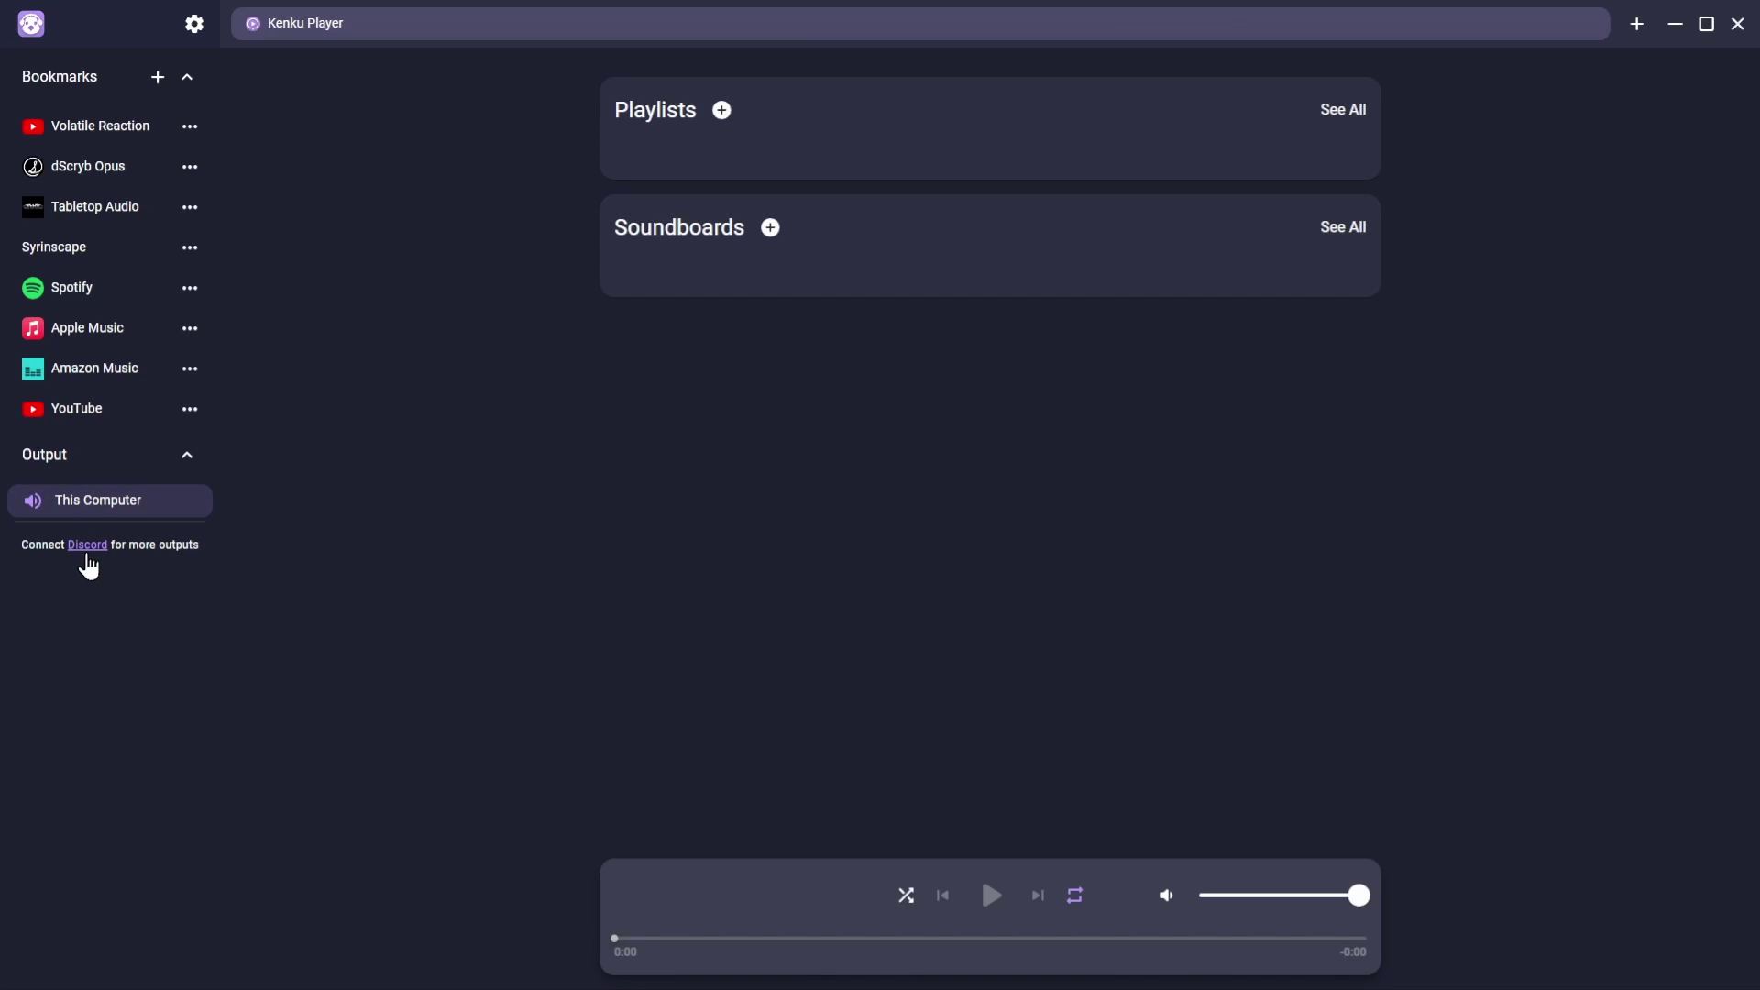
Switch to Kenku FM, paste the bot token into the Discord settings, connect and close the settings
click(88, 548)
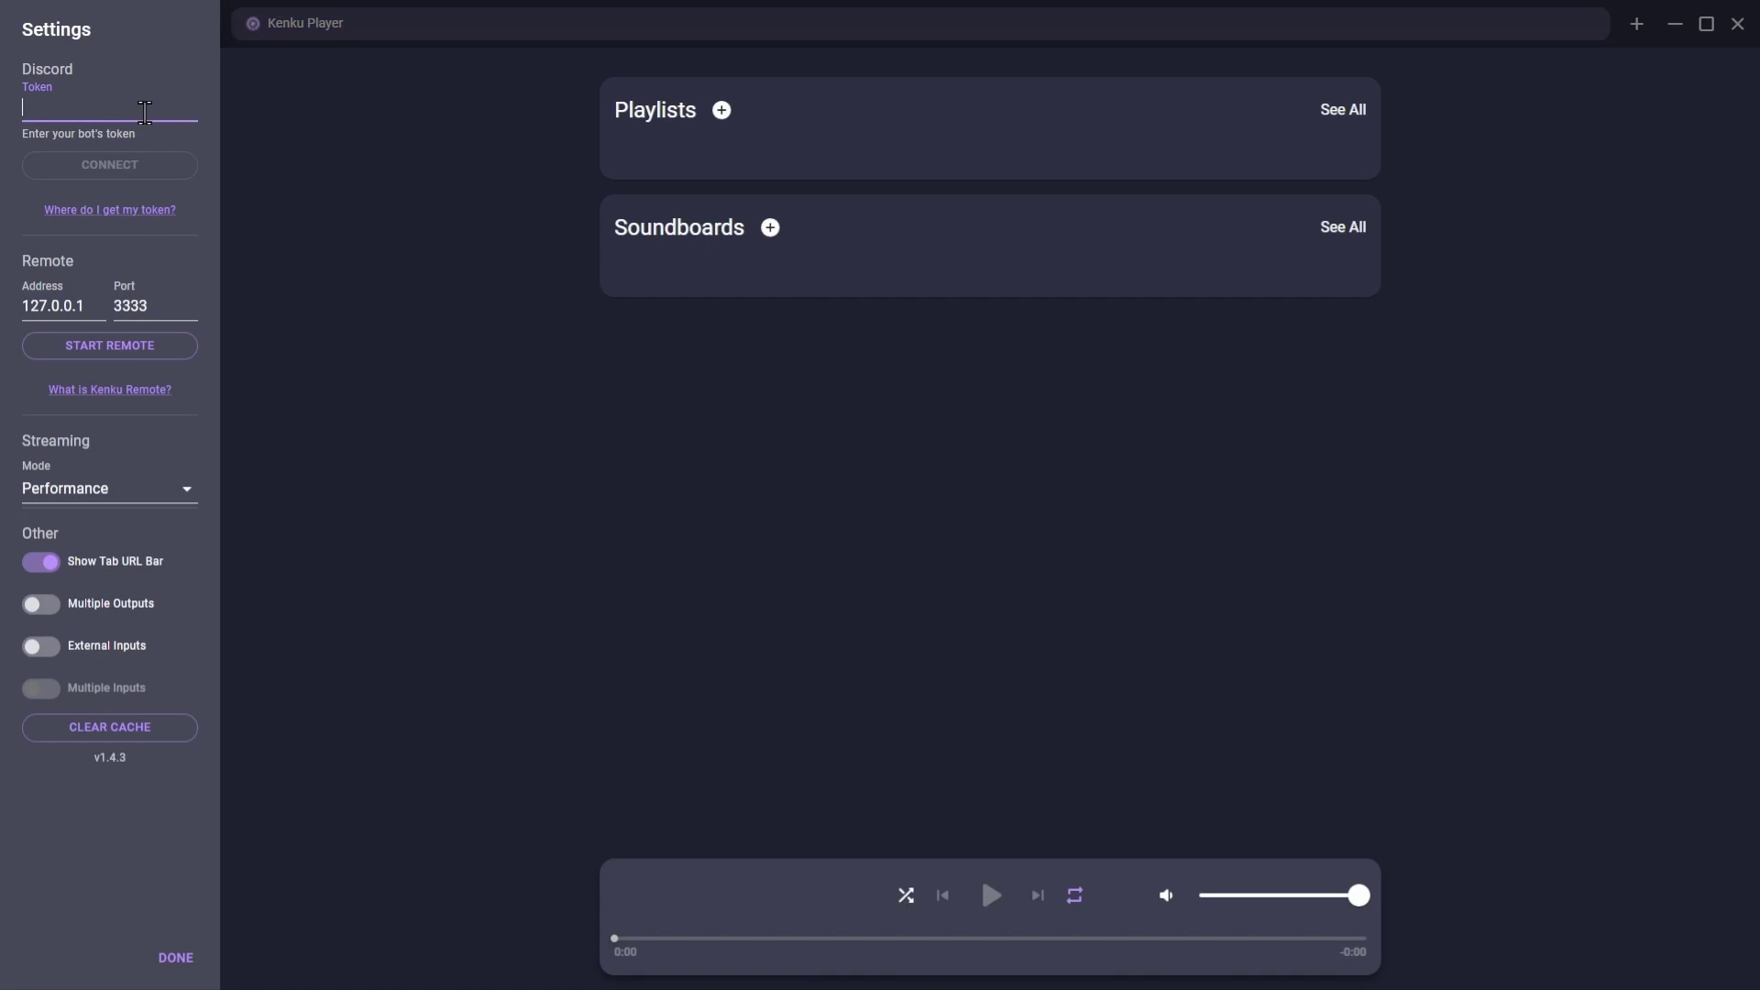
key(ctrl+v)
click(147, 174)
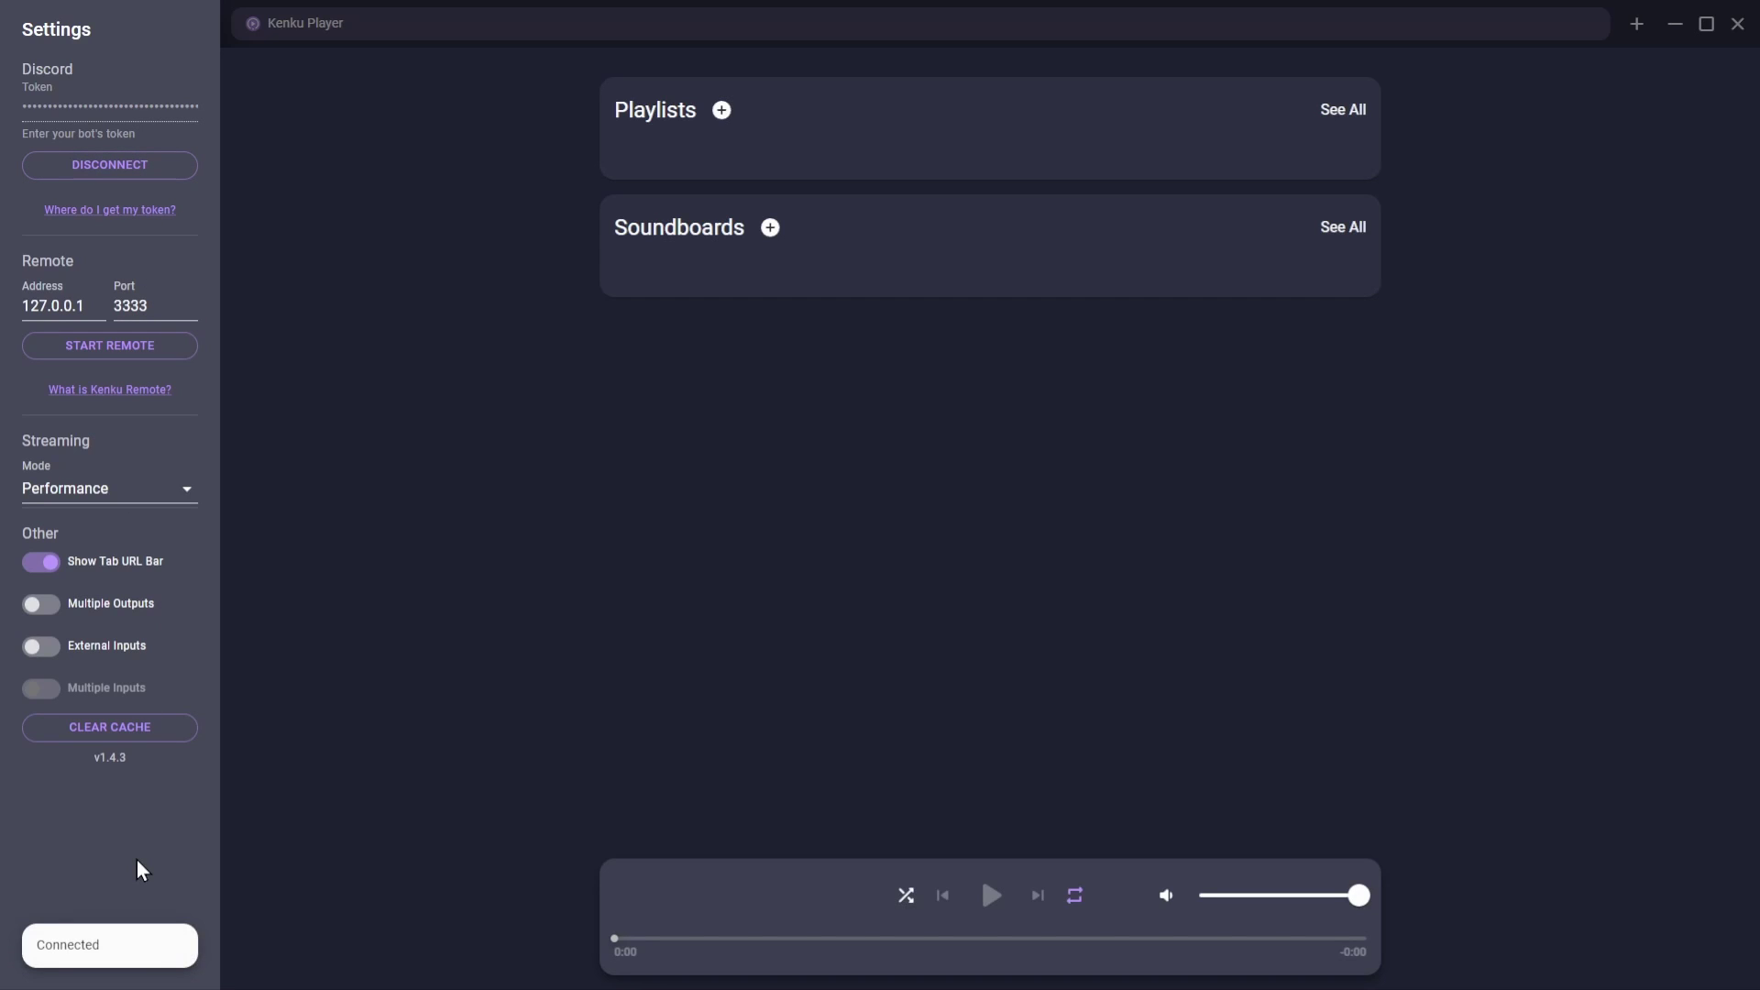
key(Escape)
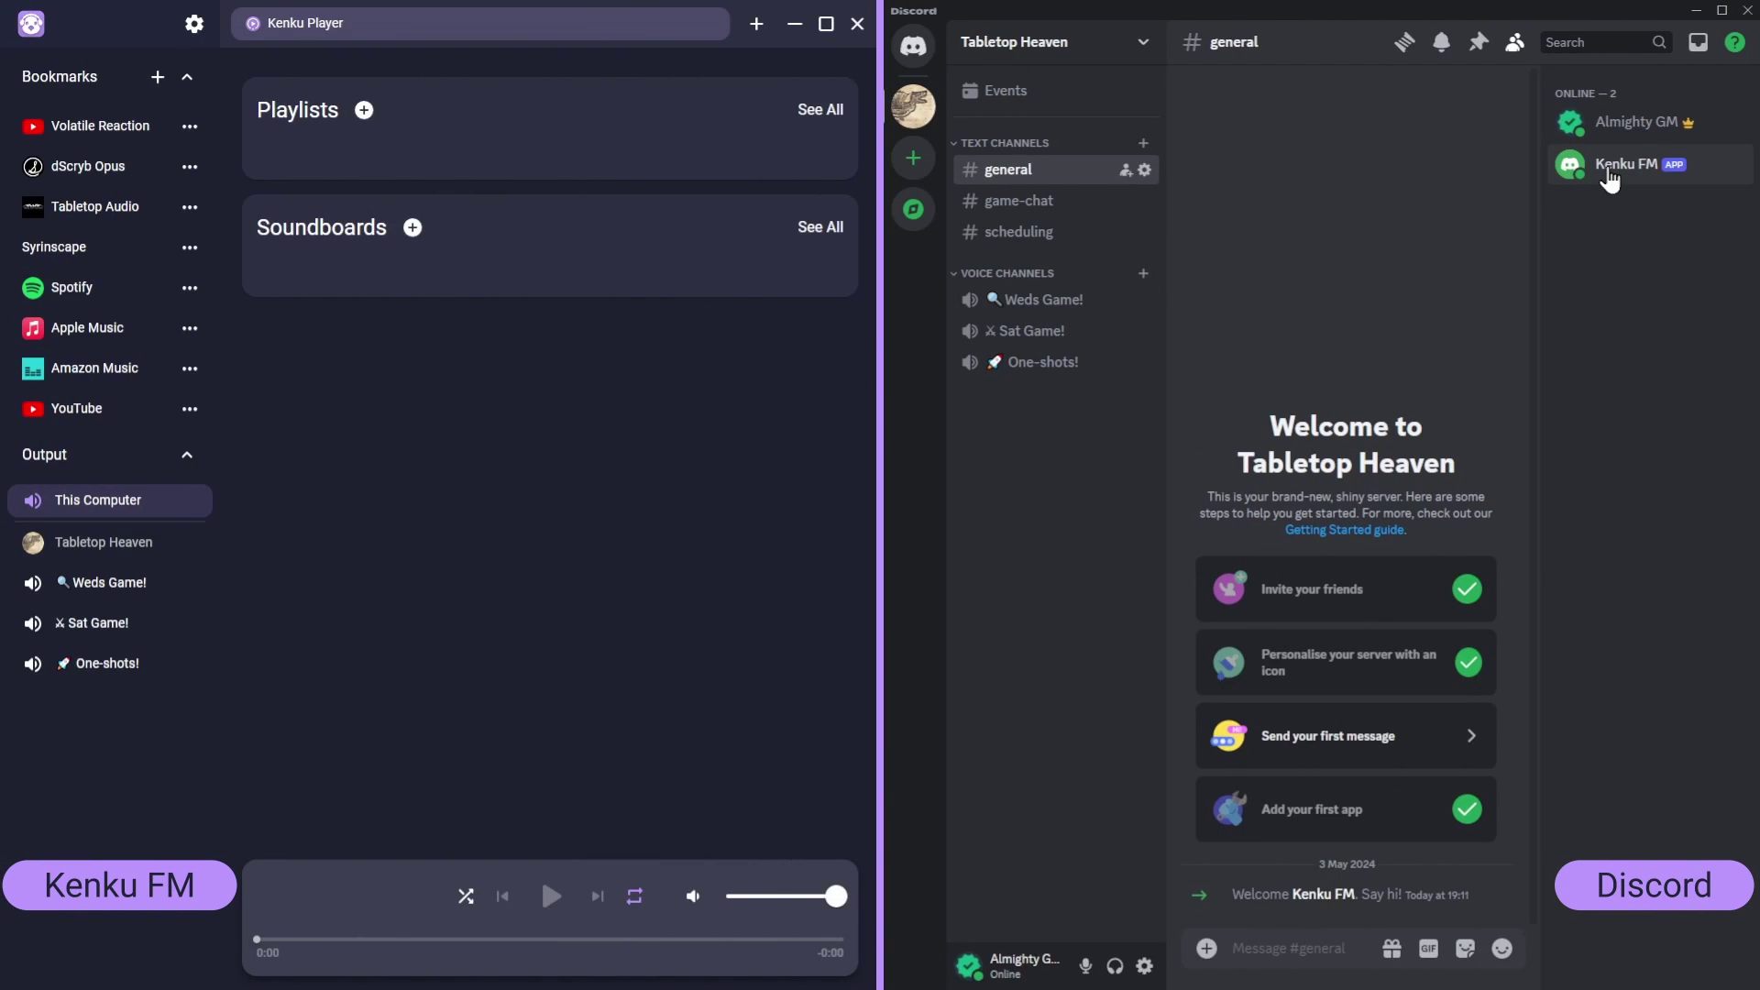
Play the Volatile Reaction bookmark through the Weds Game! output and open that voice channel's call in Discord
click(102, 128)
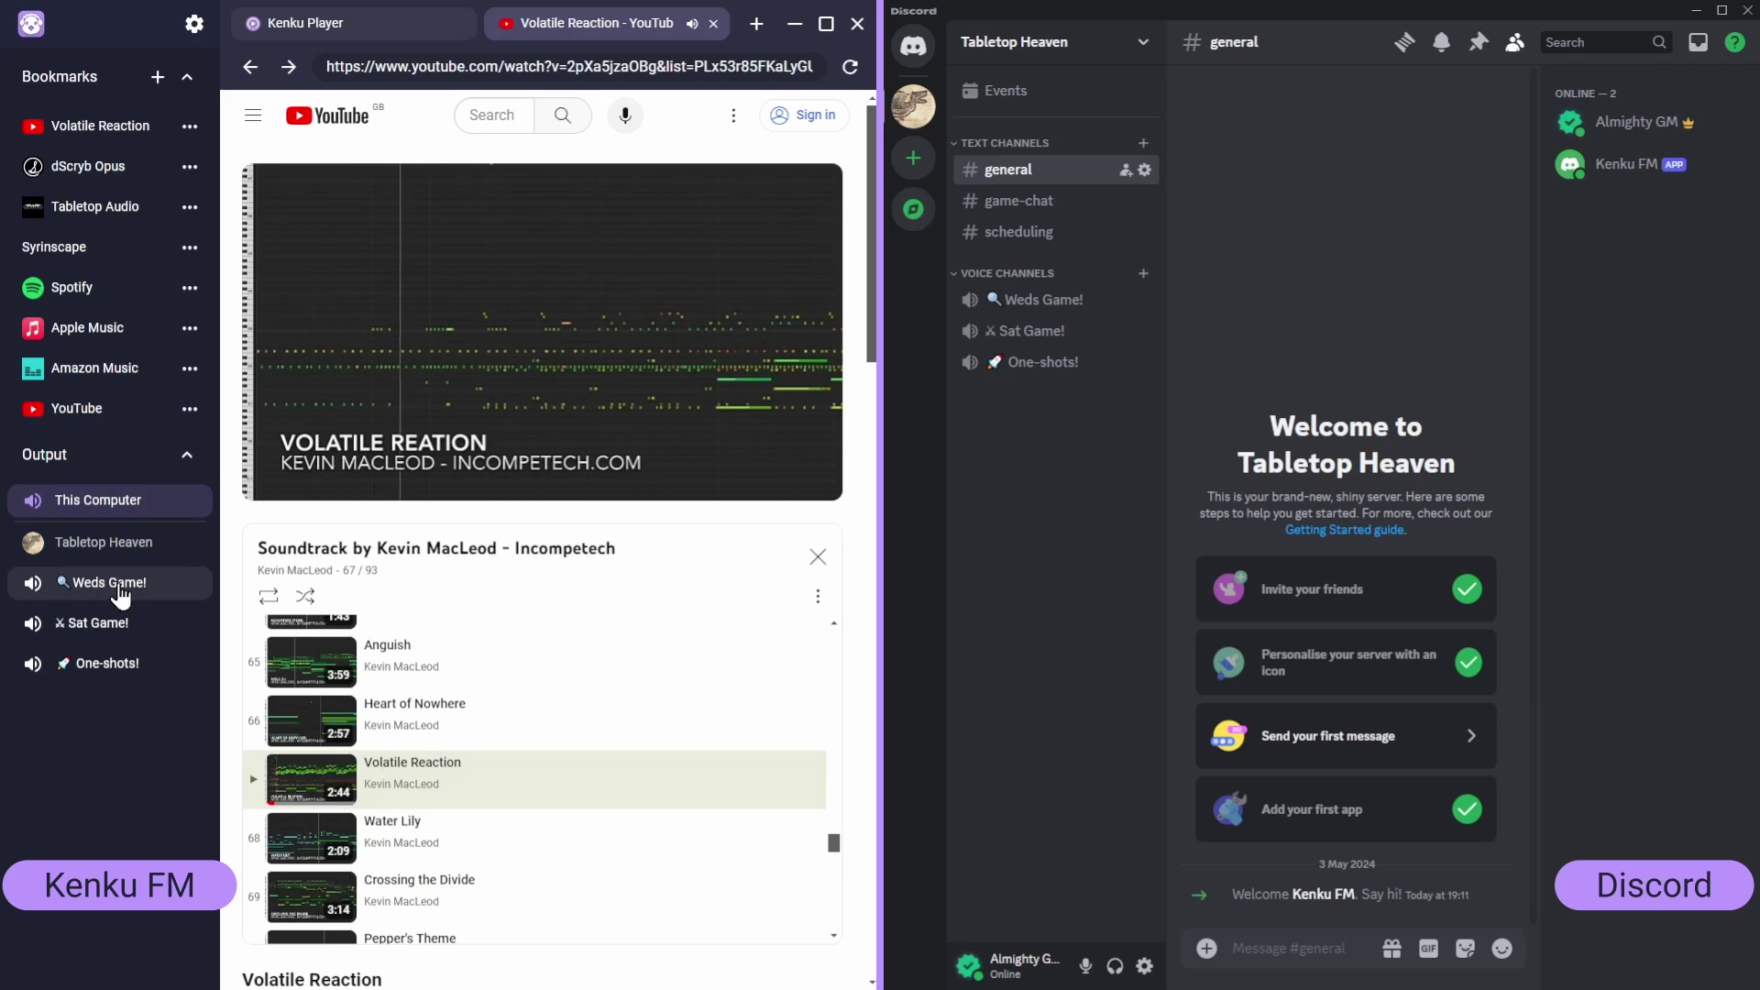
click(120, 588)
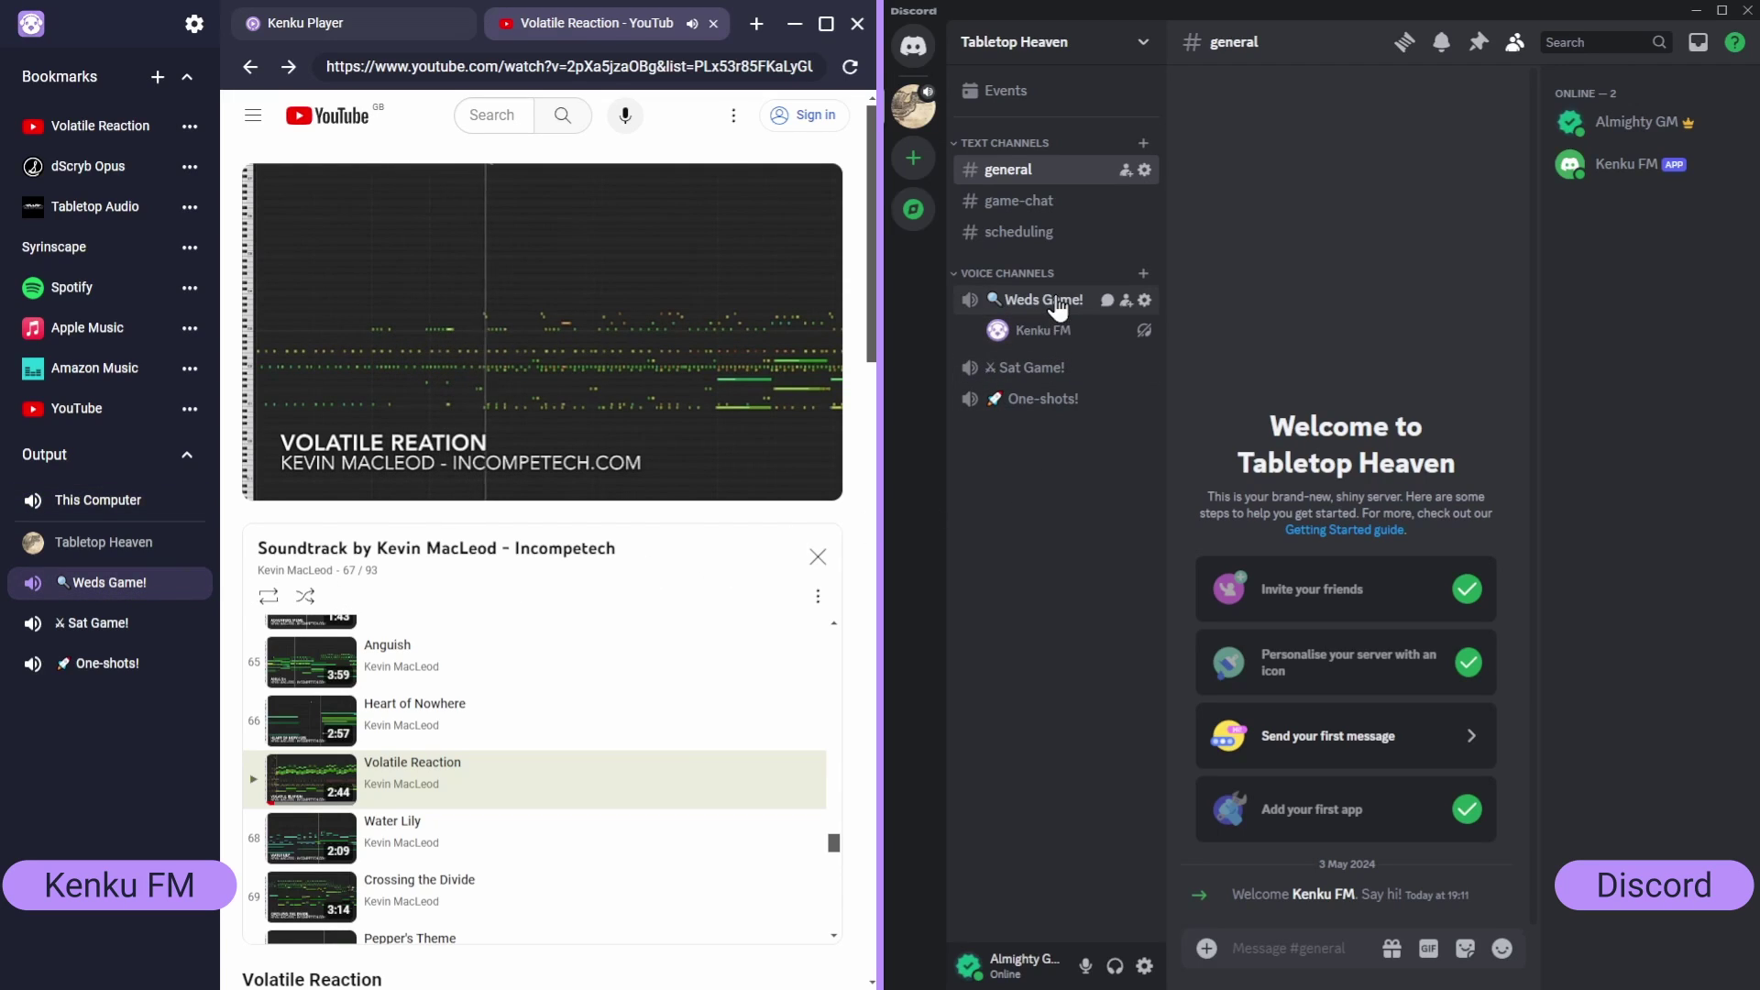
click(1058, 307)
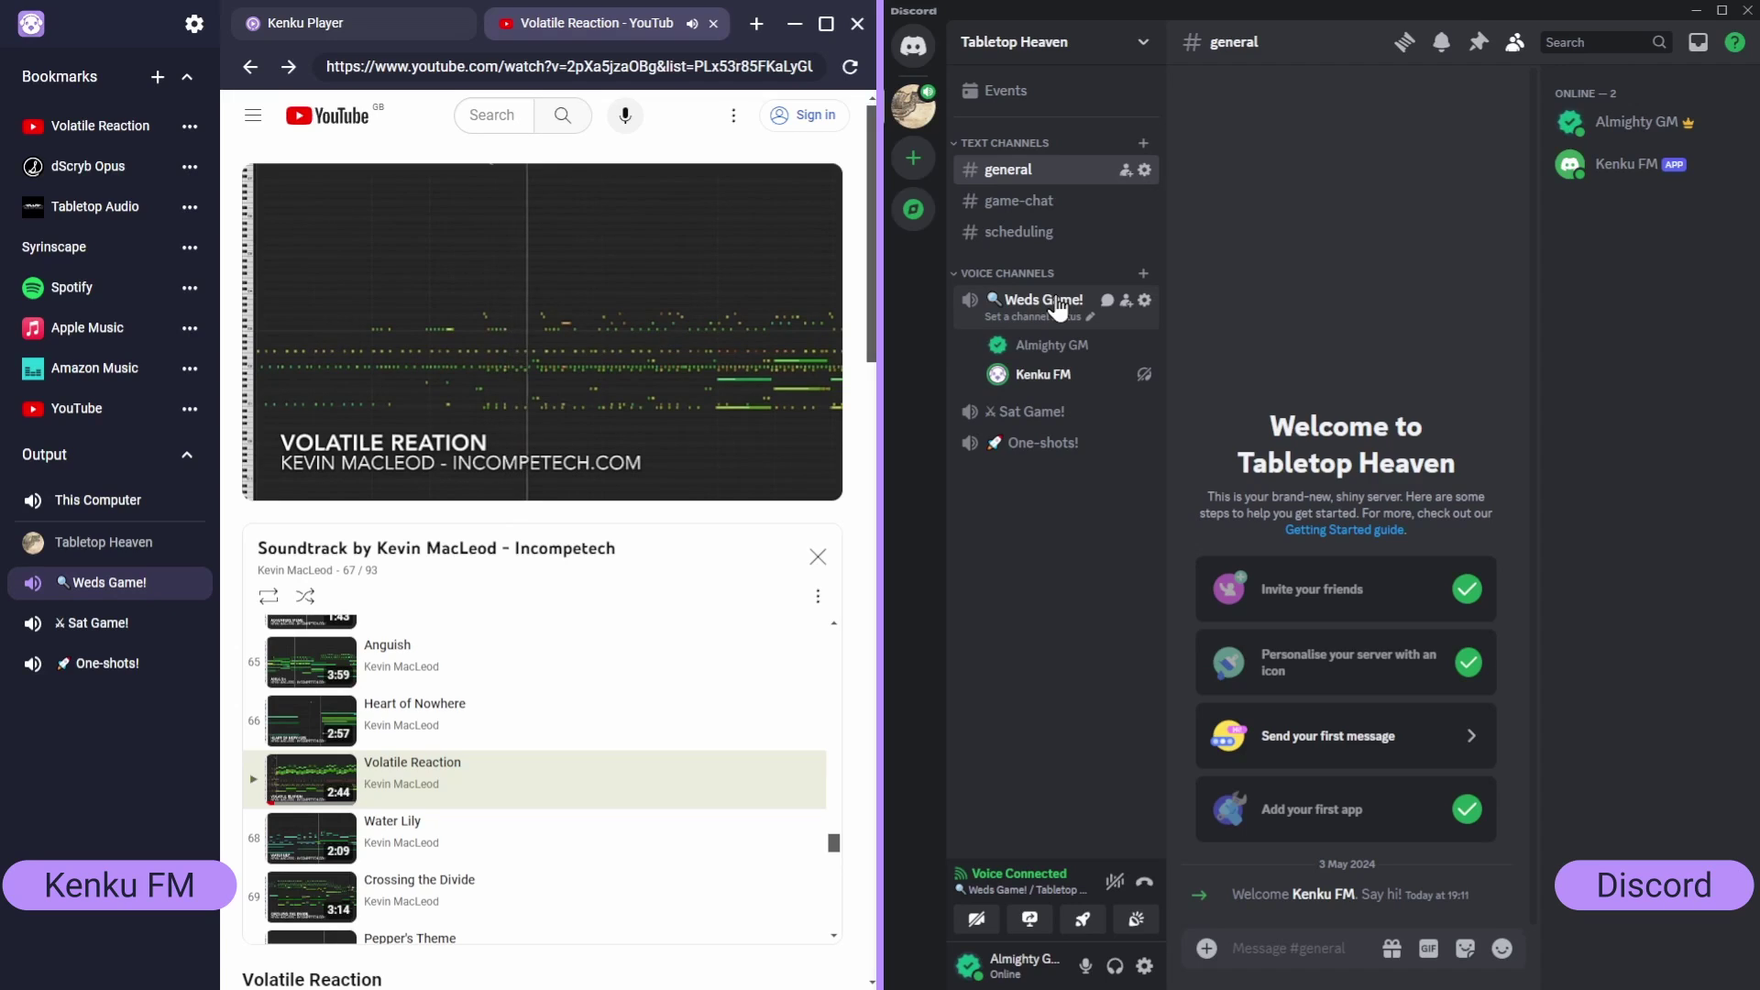
click(1059, 308)
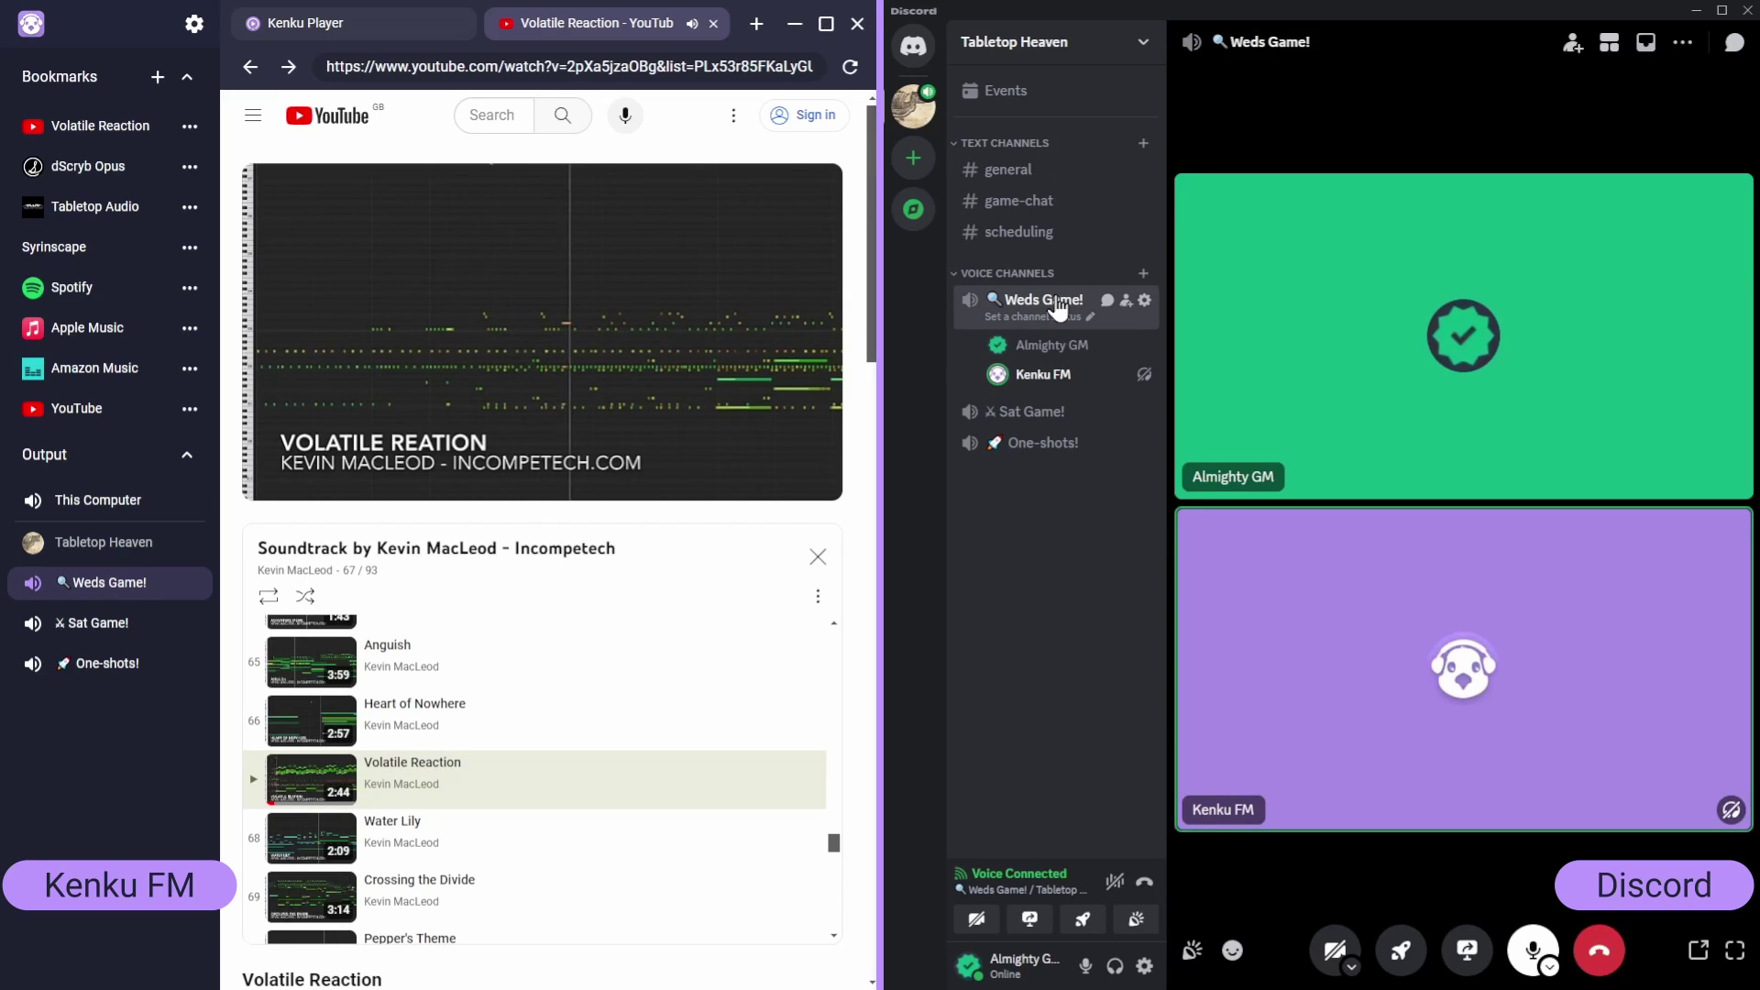
Set the Kenku FM bot's user volume to 100% in the Weds Game! voice call
right_click(1388, 629)
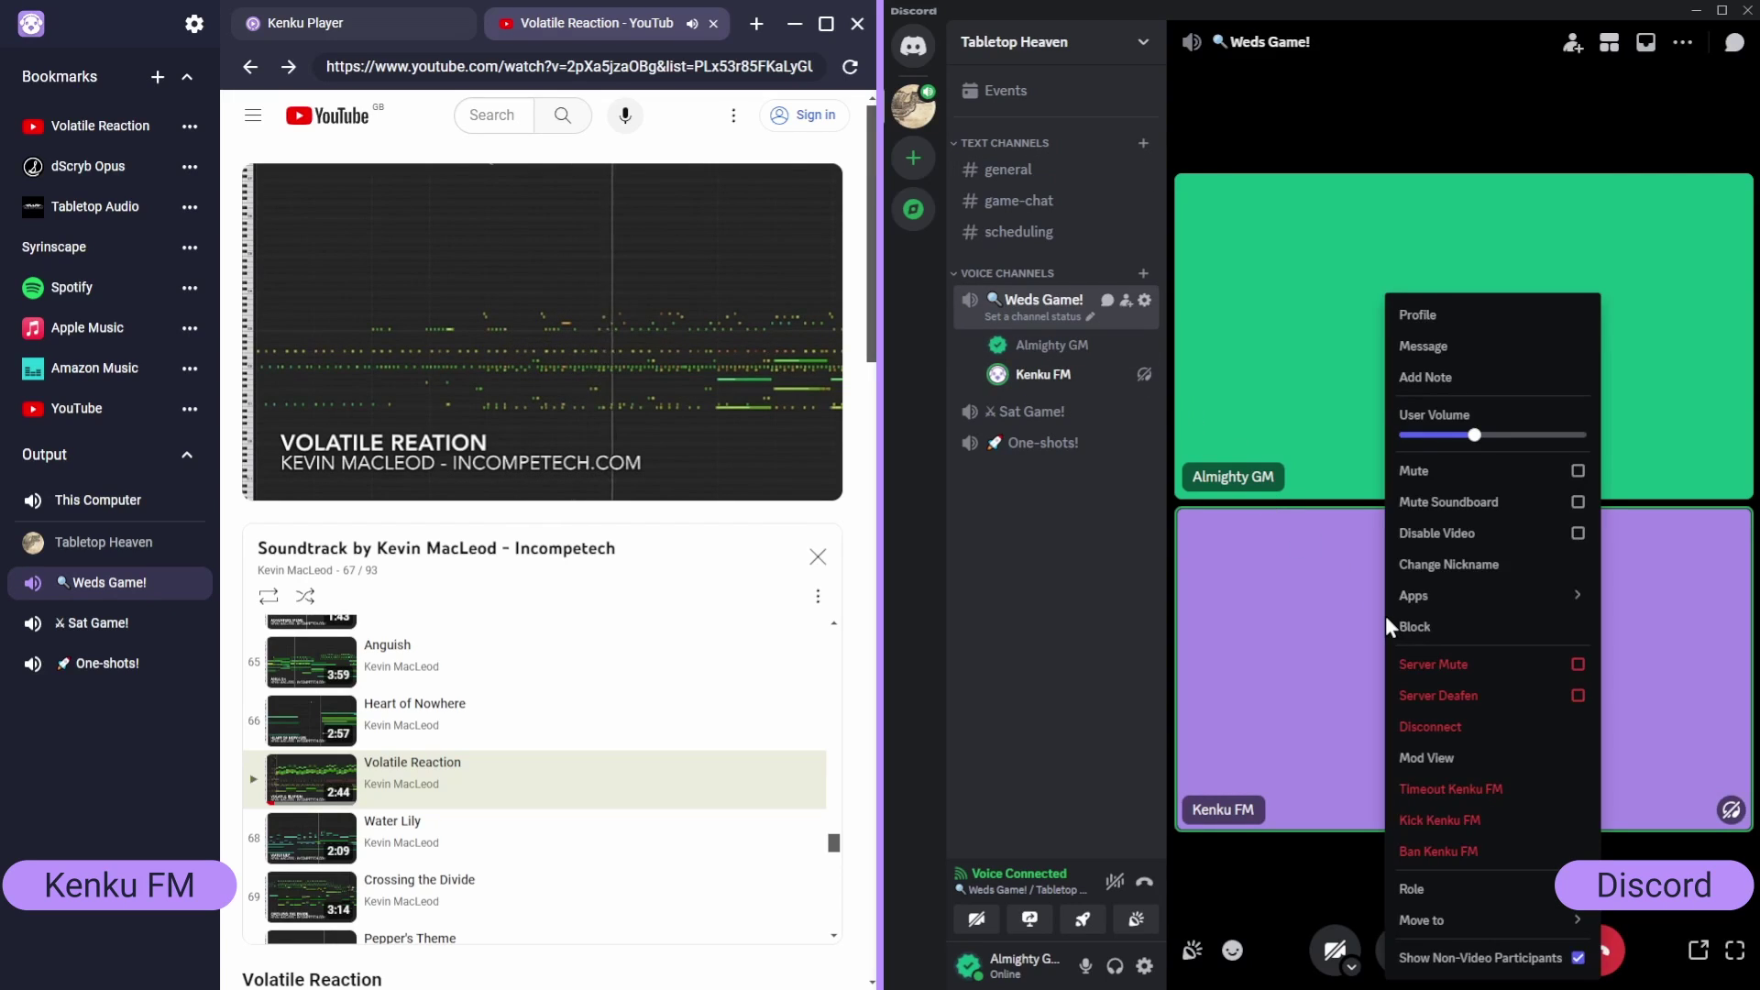
drag(1475, 435, 1493, 436)
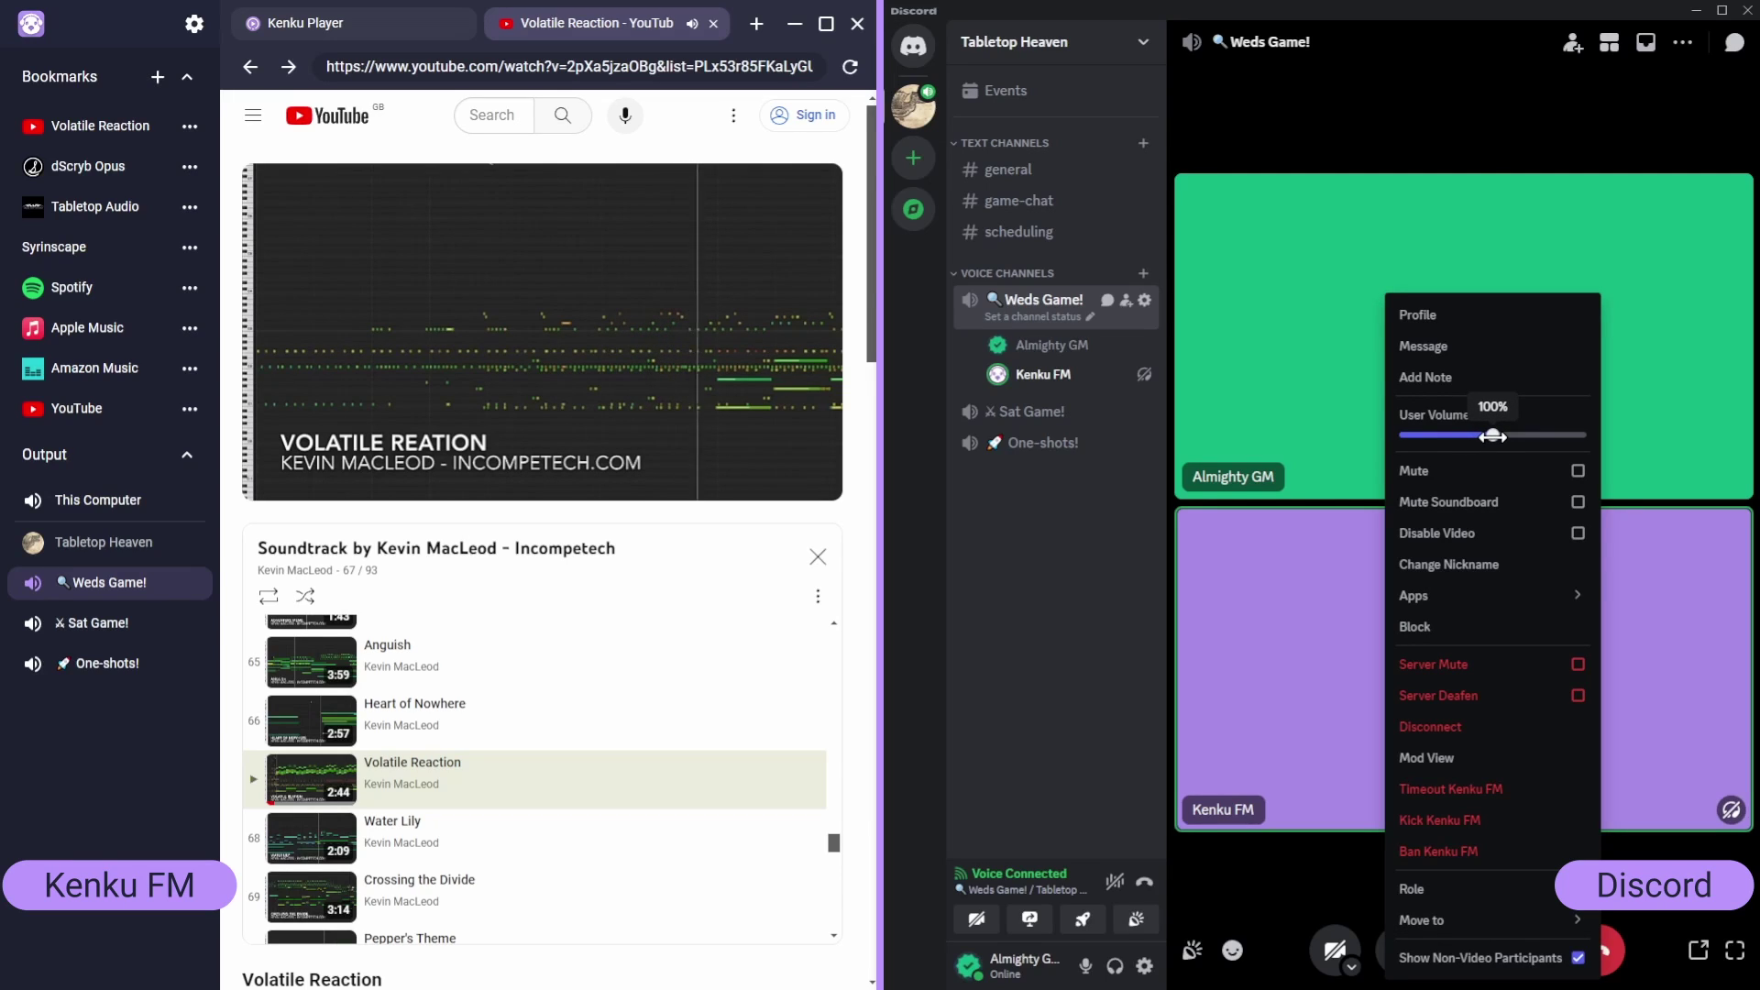
click(1073, 591)
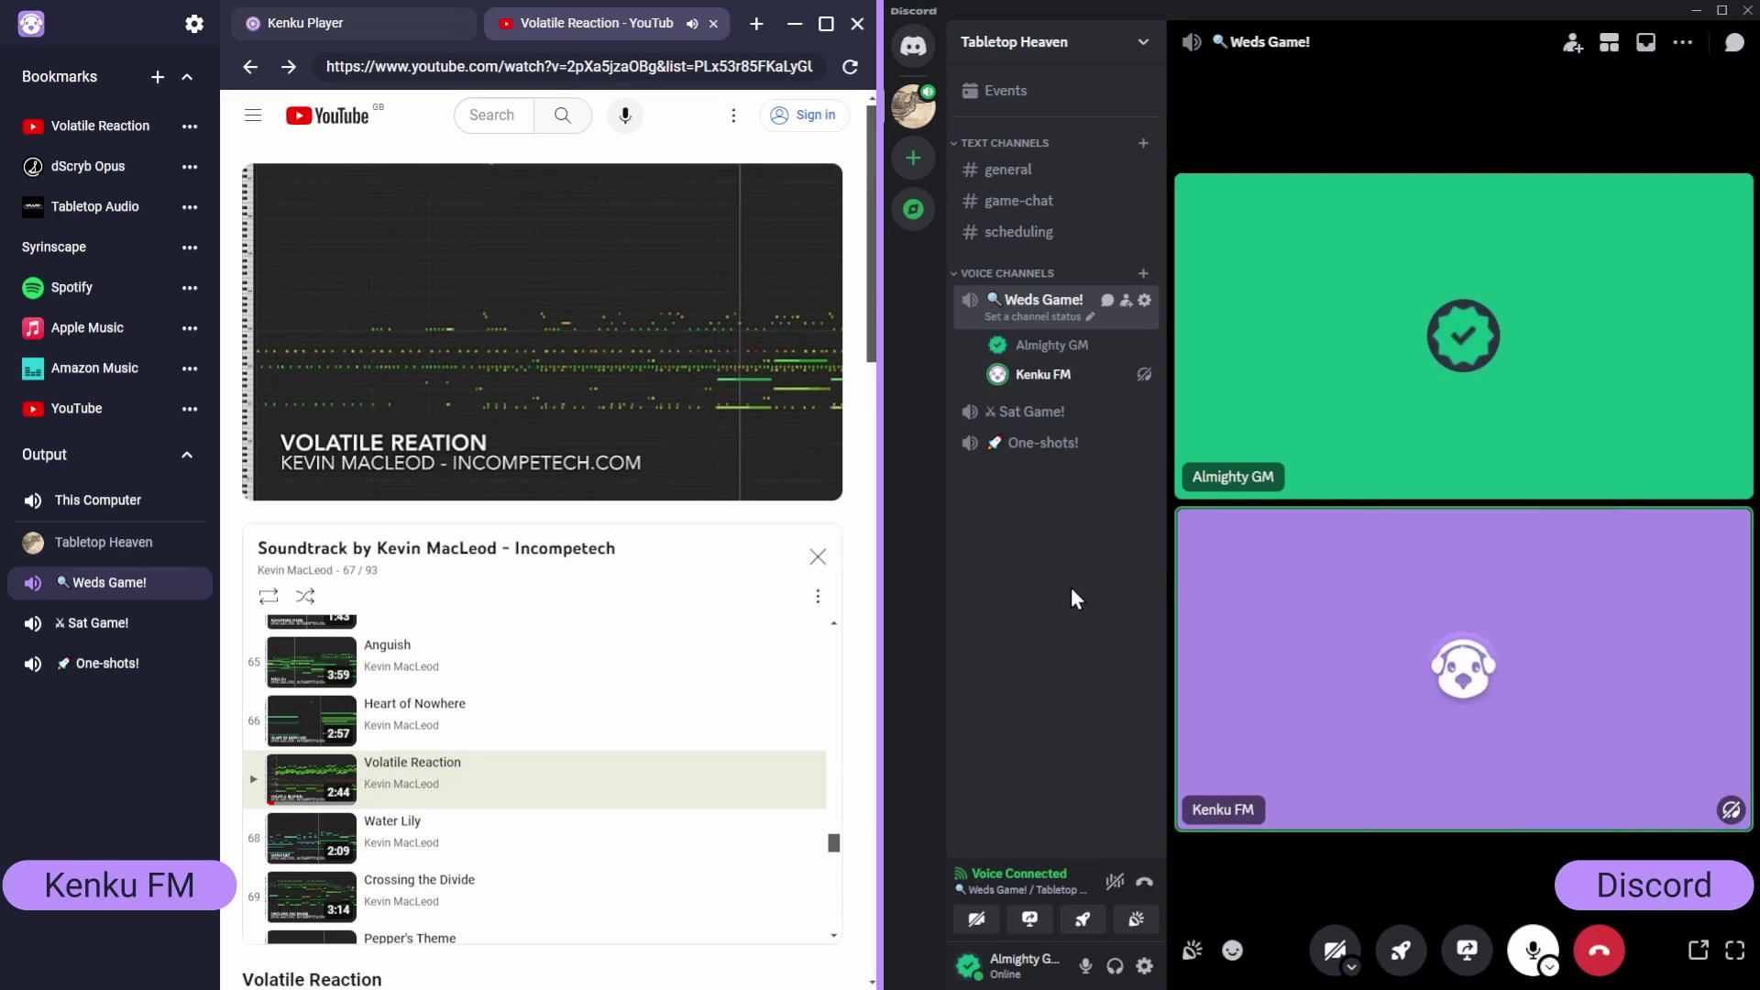